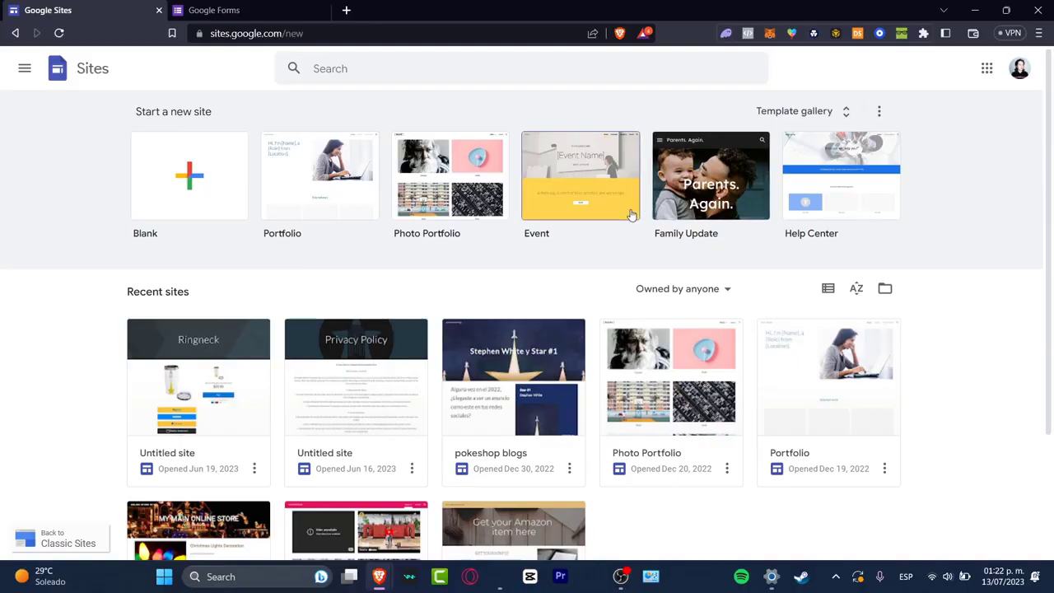
Open the Kindle Discount site from Recent sites in the editor.
scroll(634, 292, down, 3)
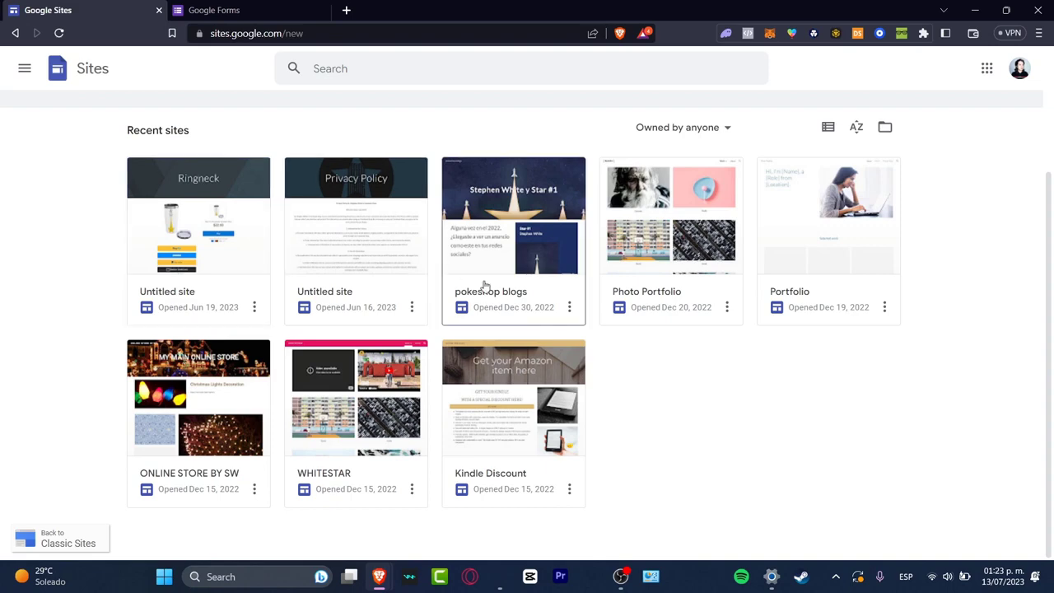
click(515, 428)
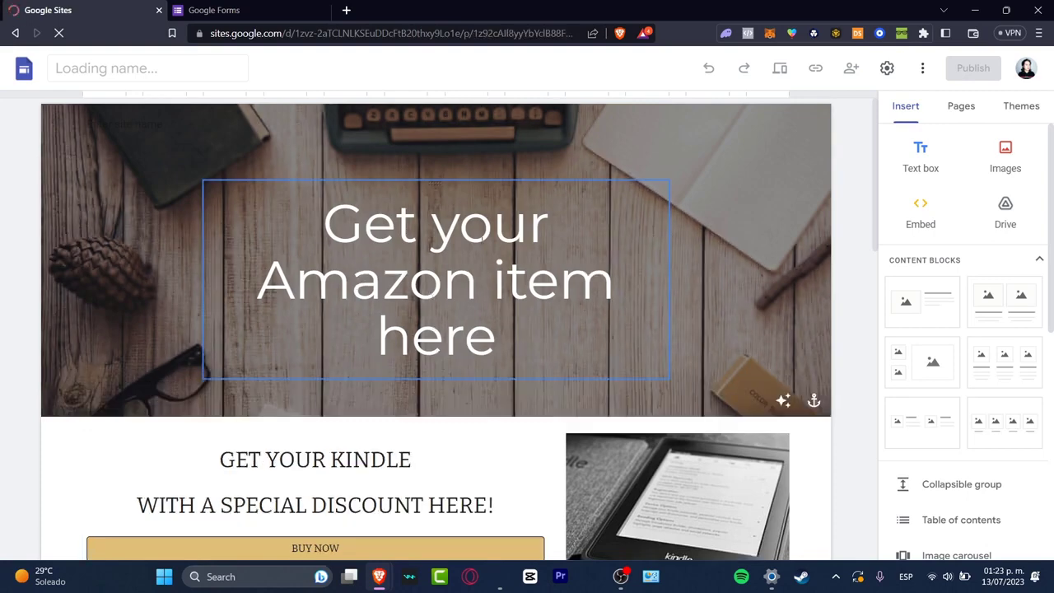
Add a footer section at the bottom of the 'Get your Amazon item here' page.
click(482, 235)
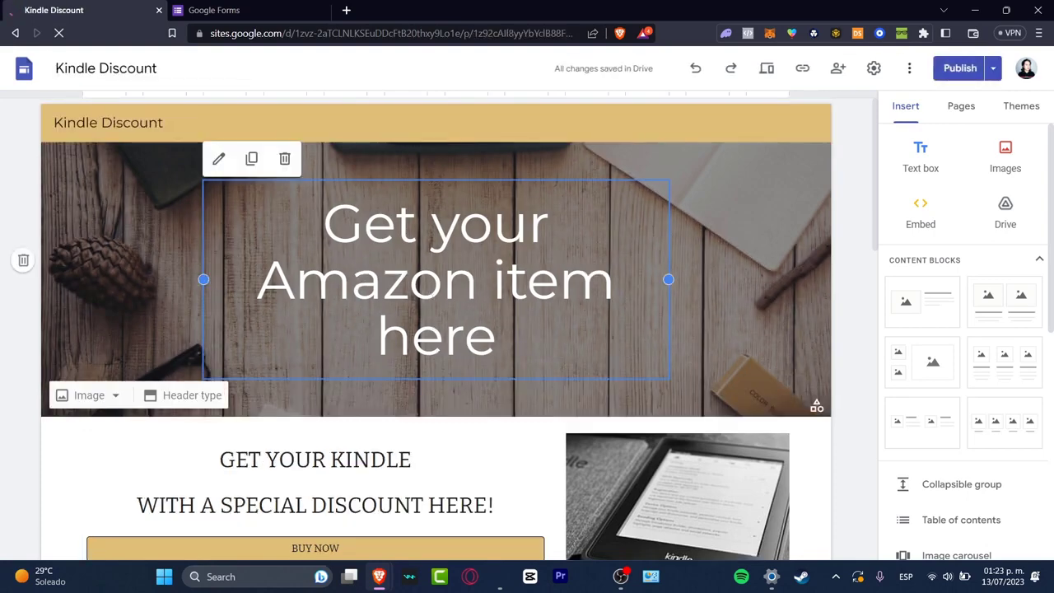
scroll(332, 332, down, 5)
scroll(333, 332, down, 6)
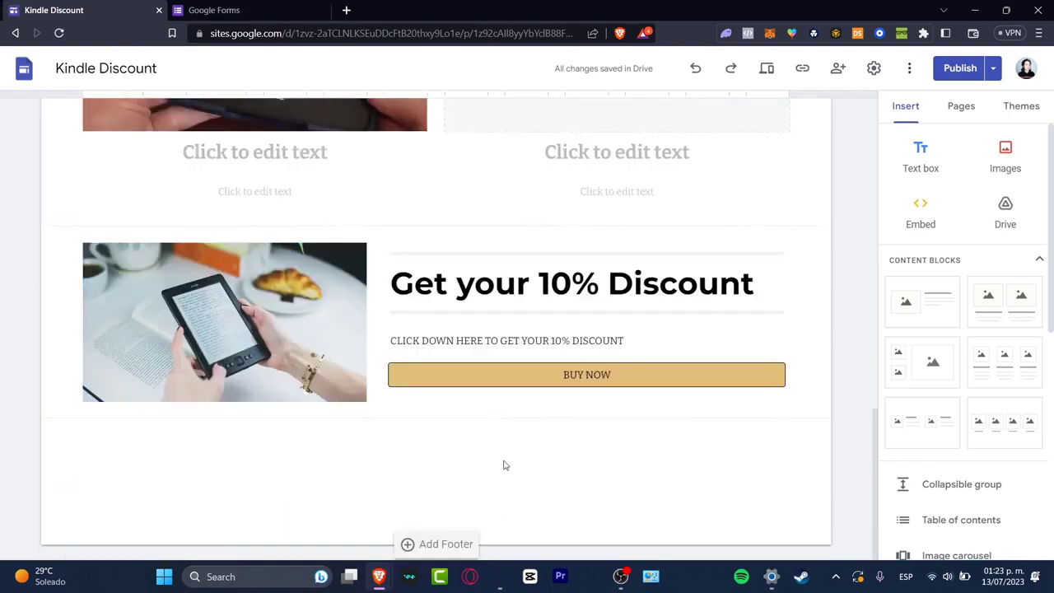
scroll(505, 457, down, 7)
scroll(505, 457, down, 4)
click(442, 543)
click(819, 437)
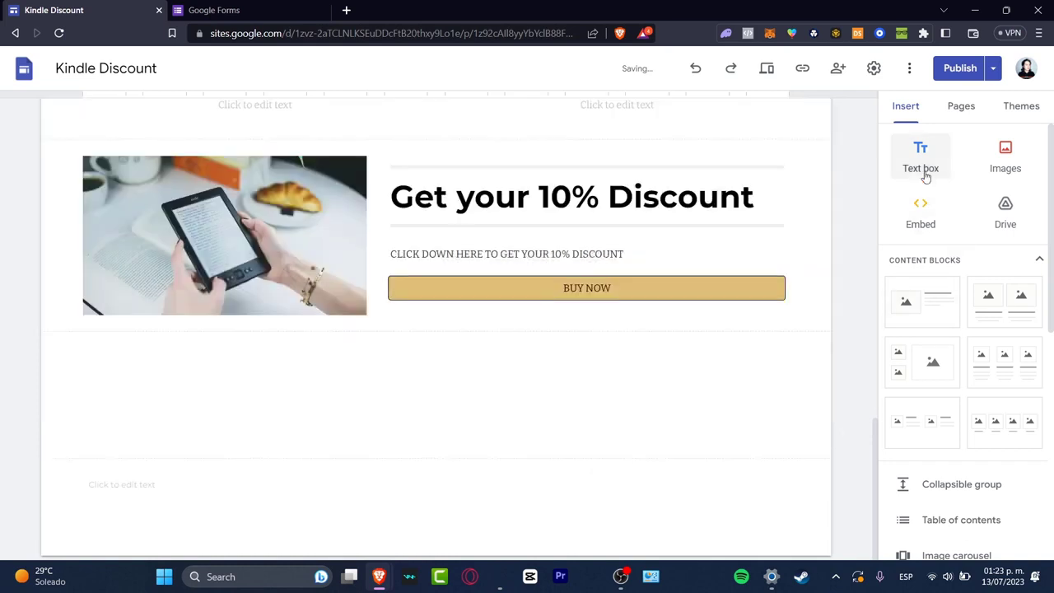
scroll(1009, 445, down, 5)
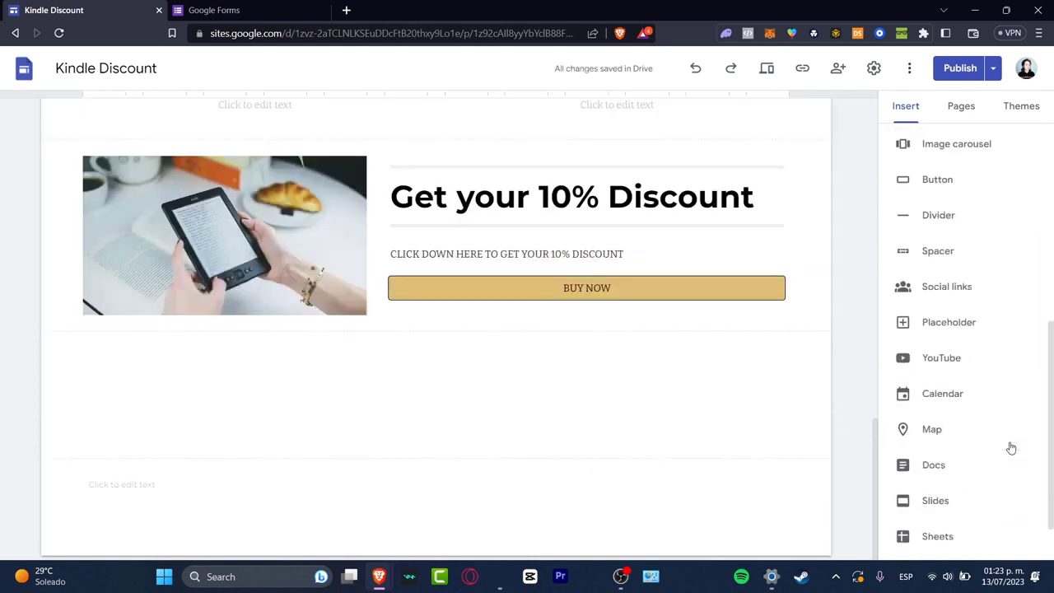
click(949, 184)
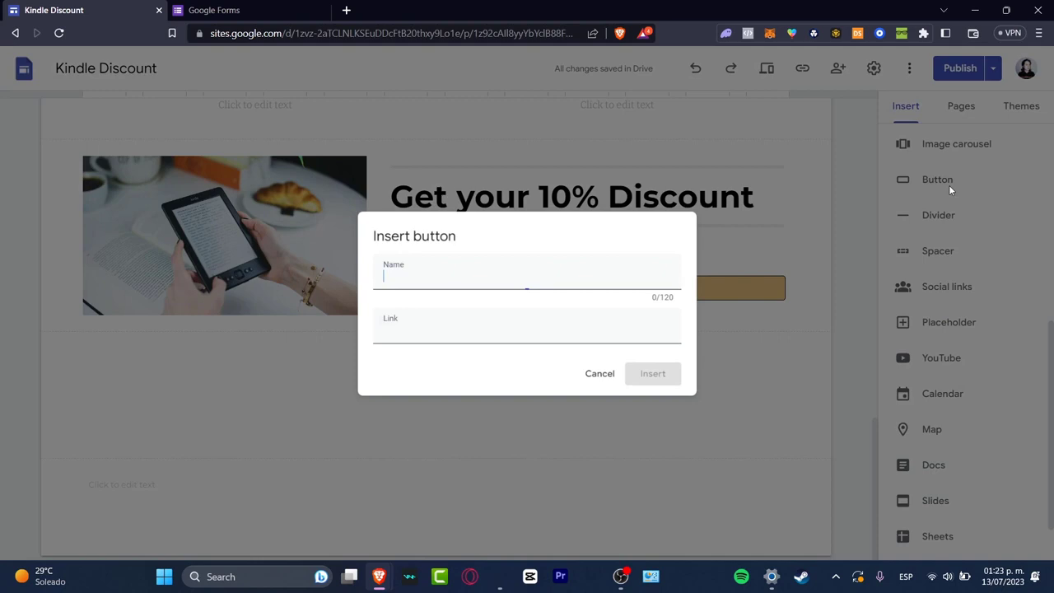
text(HERE)
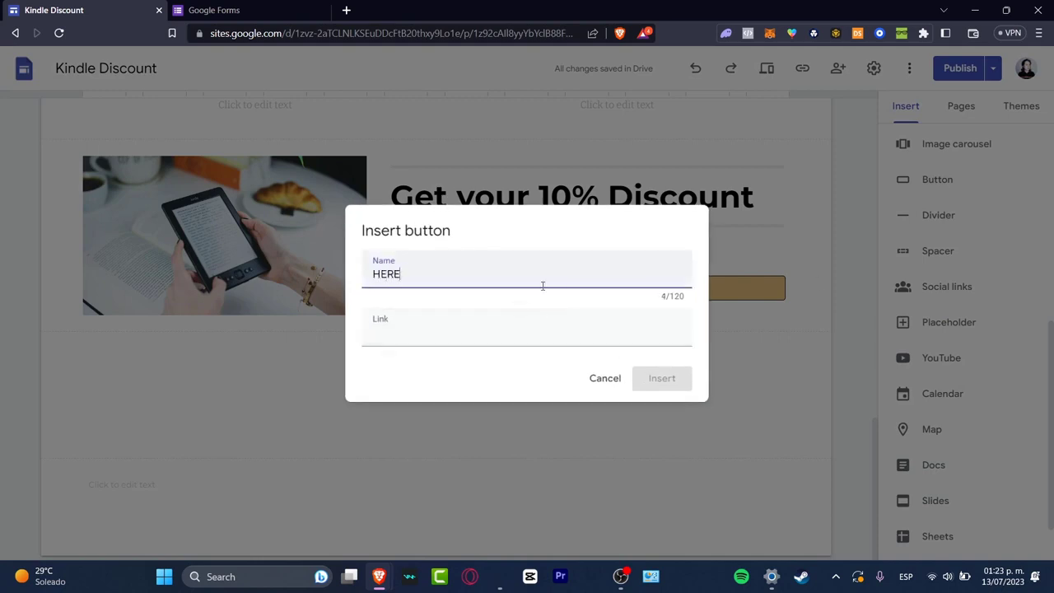
click(569, 322)
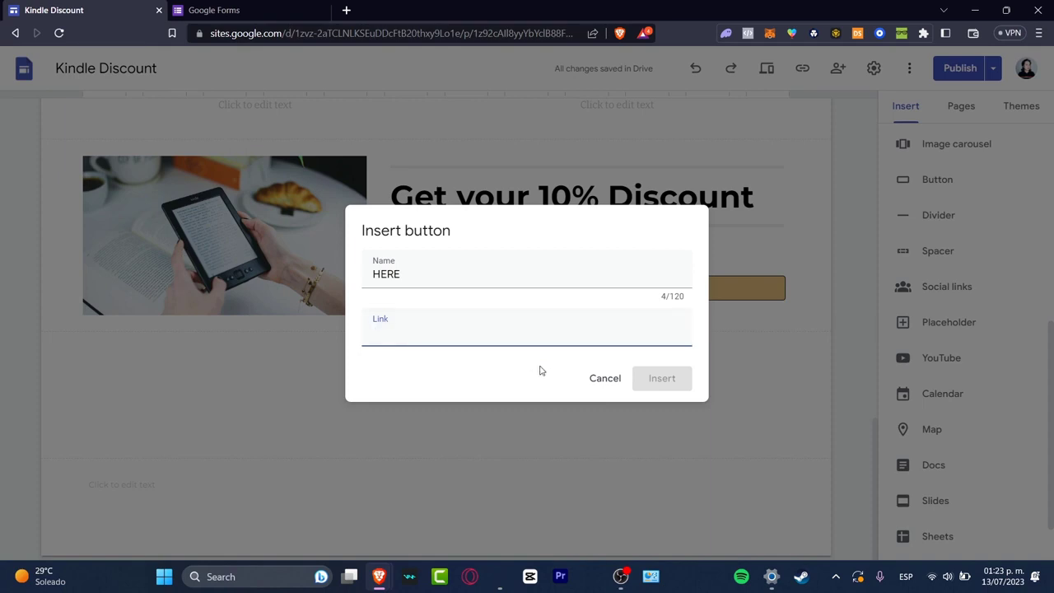
text(S)
key(BackSpace)
click(646, 360)
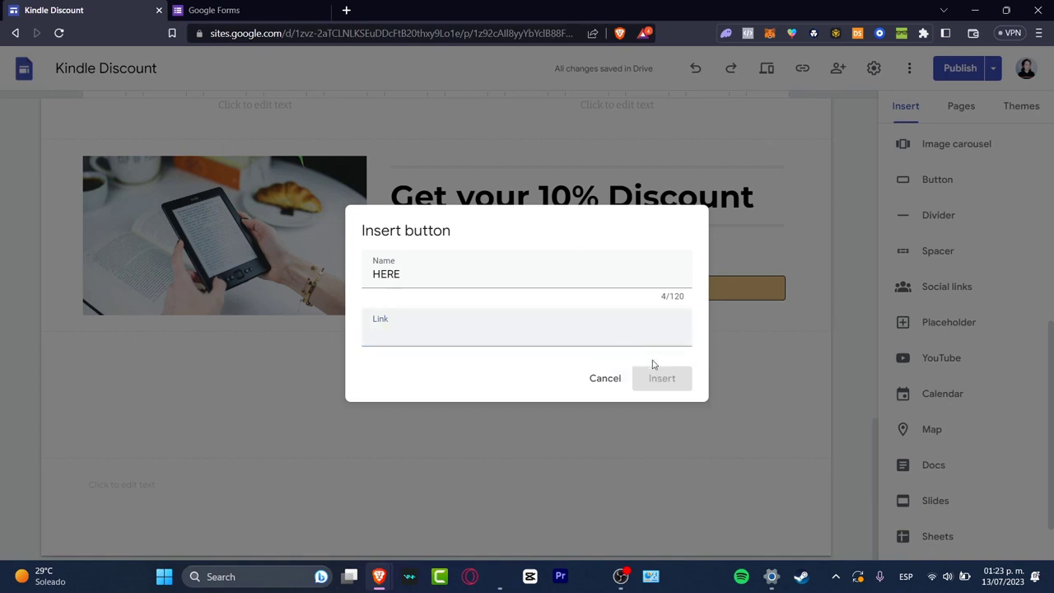
click(601, 382)
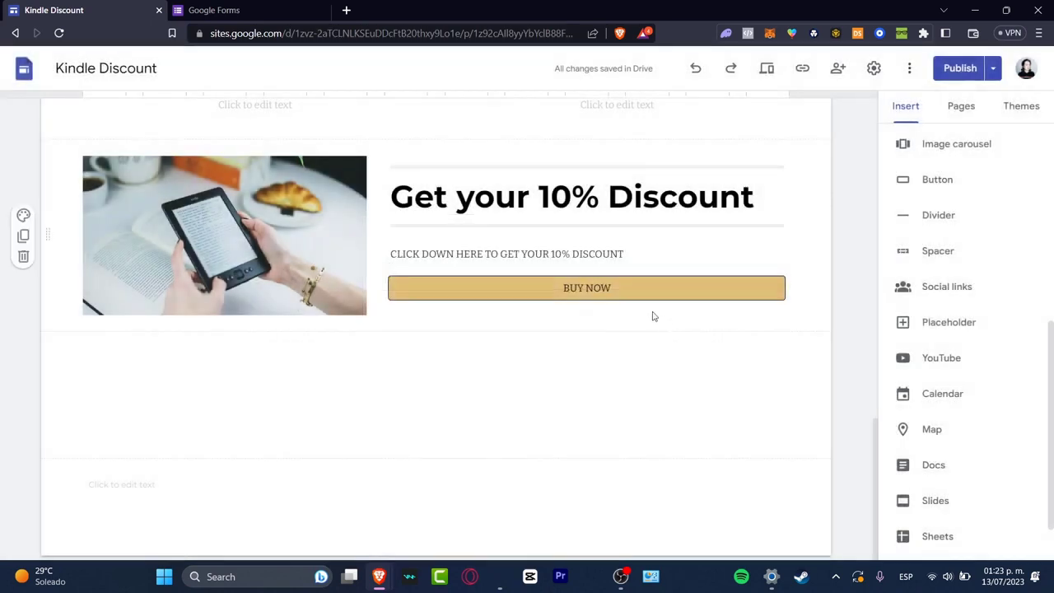
Create a new site page named 'CONTACT FORM'.
click(961, 107)
click(966, 514)
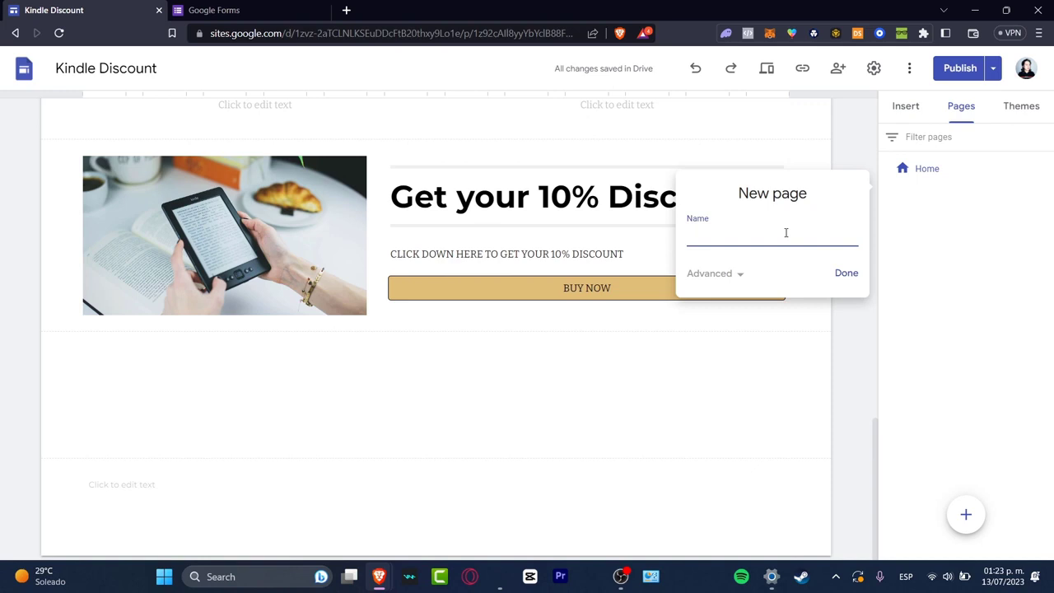
text(CONTACT FORM)
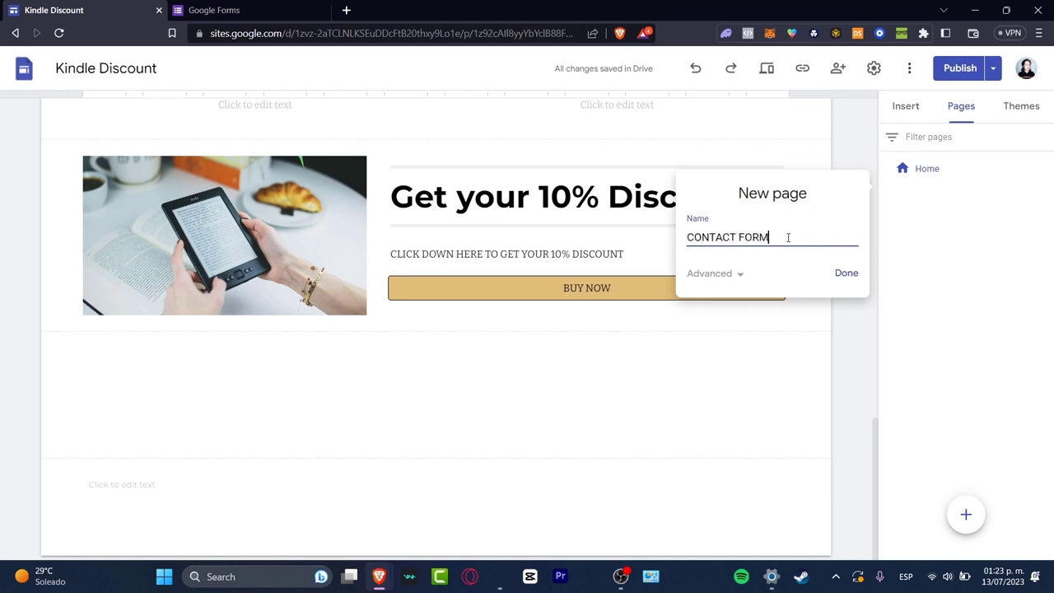
click(848, 273)
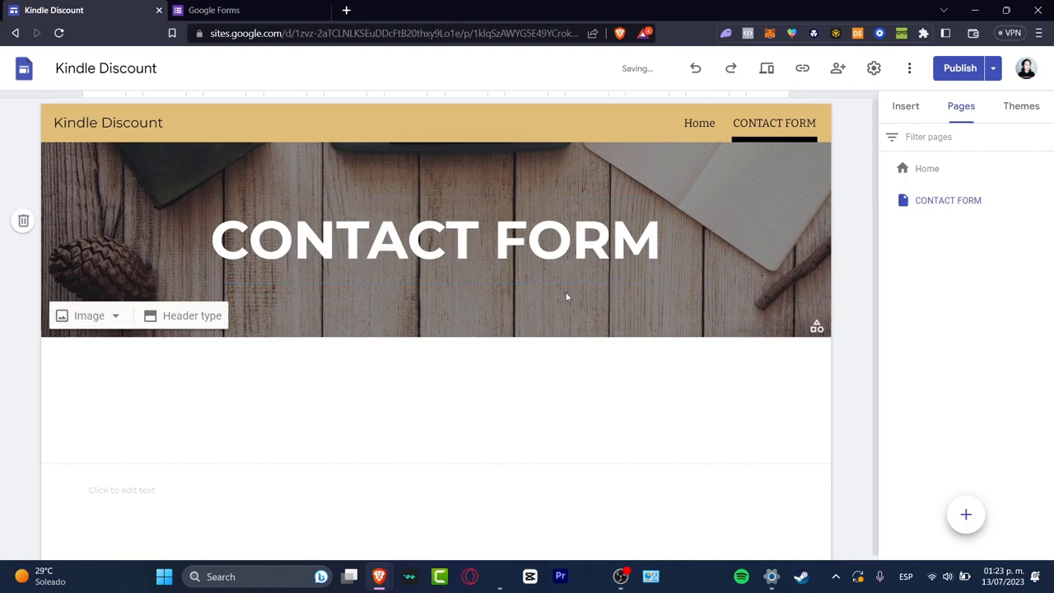
Change the CONTACT FORM page's header title to 'APPLY HERE'.
click(528, 240)
triple_click(528, 241)
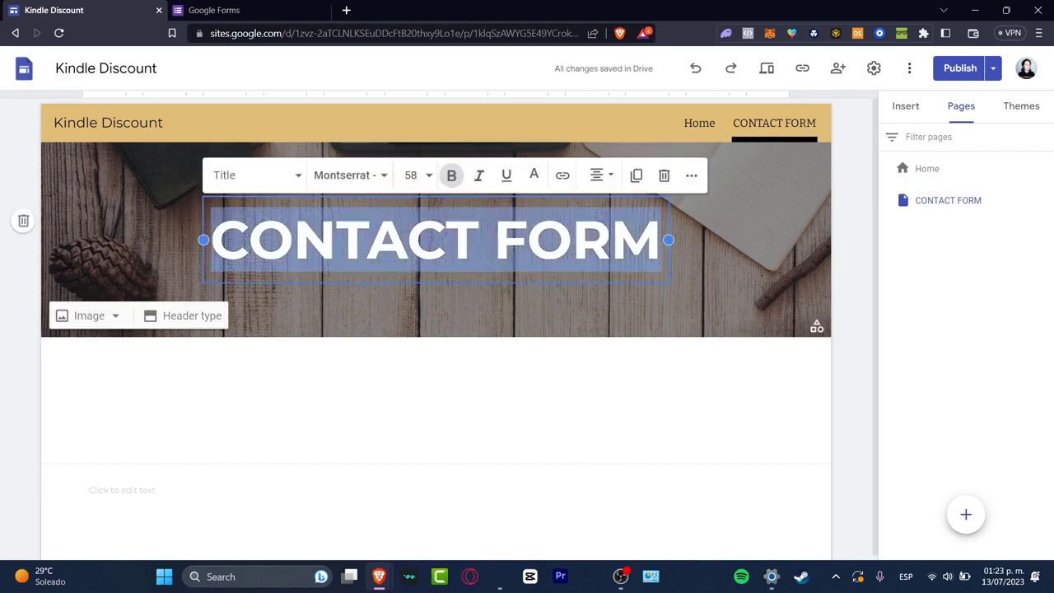
text(APPLU)
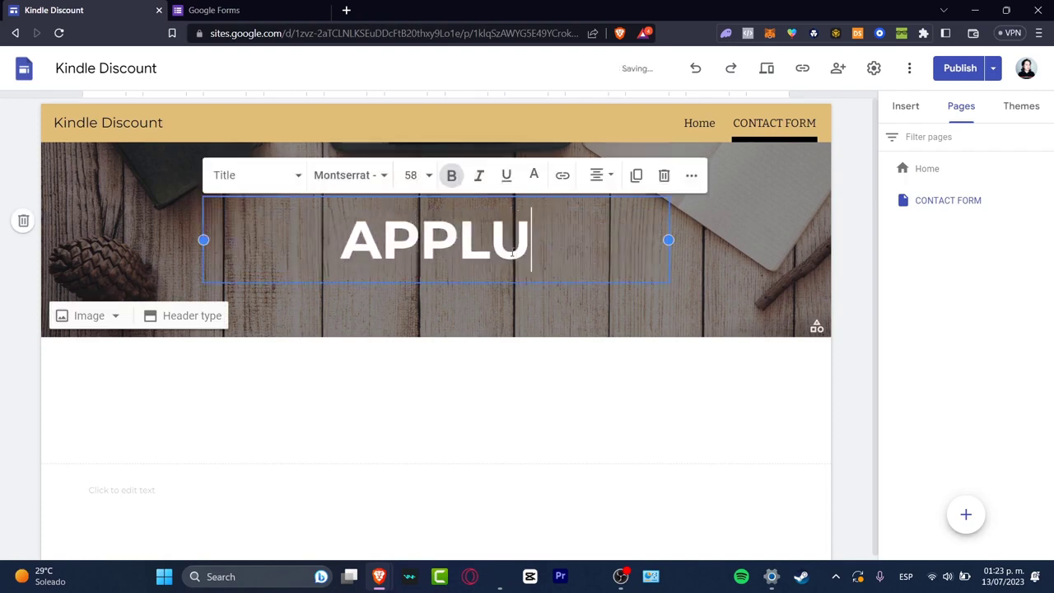
key(BackSpace)
text(Y FOR)
key(Return)
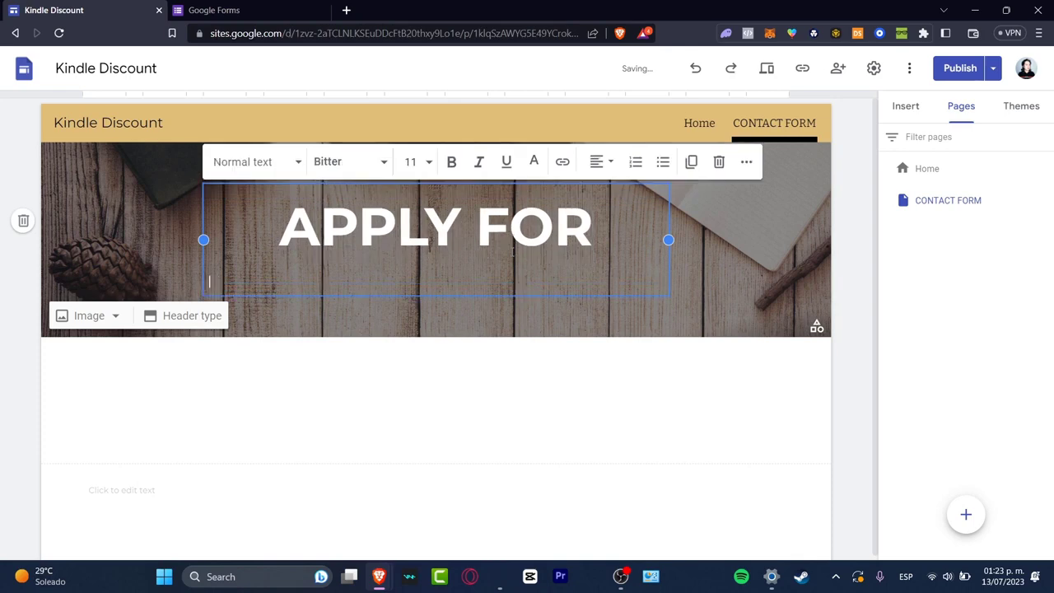
key(BackSpace)
key(BackSpace)
key(BackSpace)
key(BackSpace)
text(HERE)
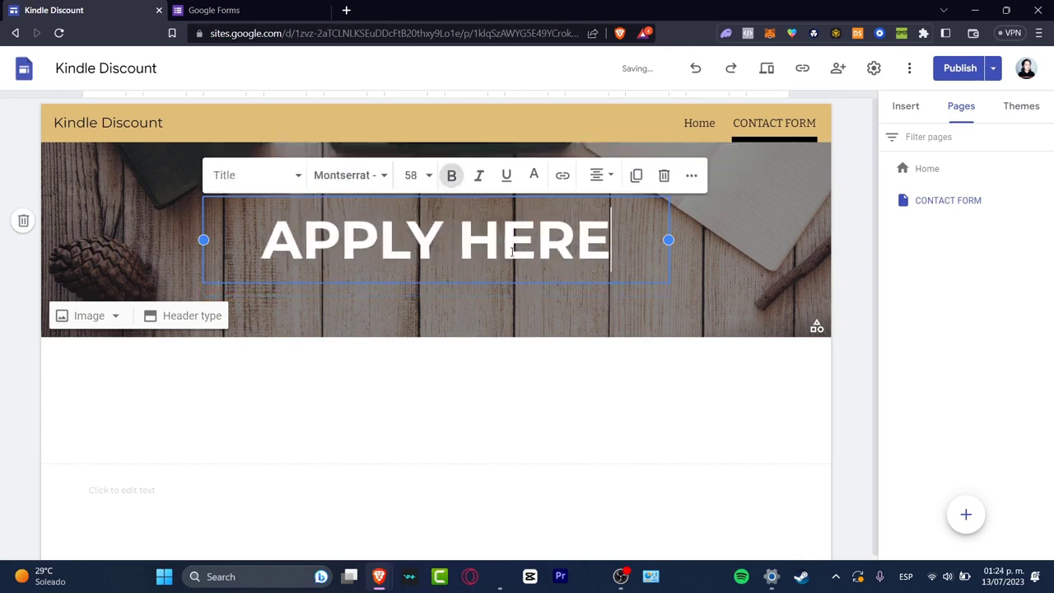
click(541, 508)
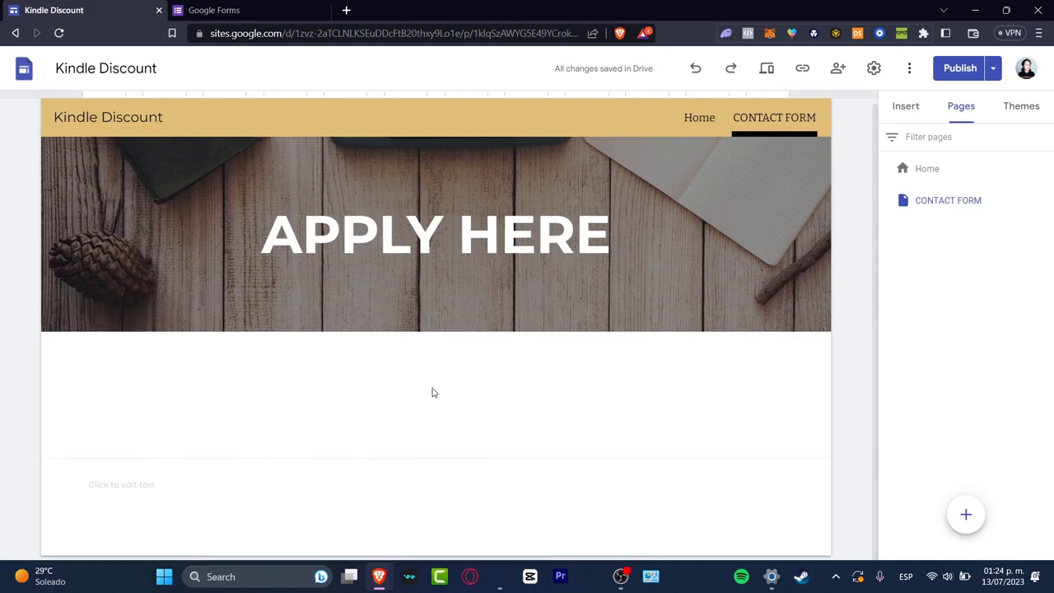
Choose Forms from the Insert panel to list existing Google Forms for embedding.
click(910, 106)
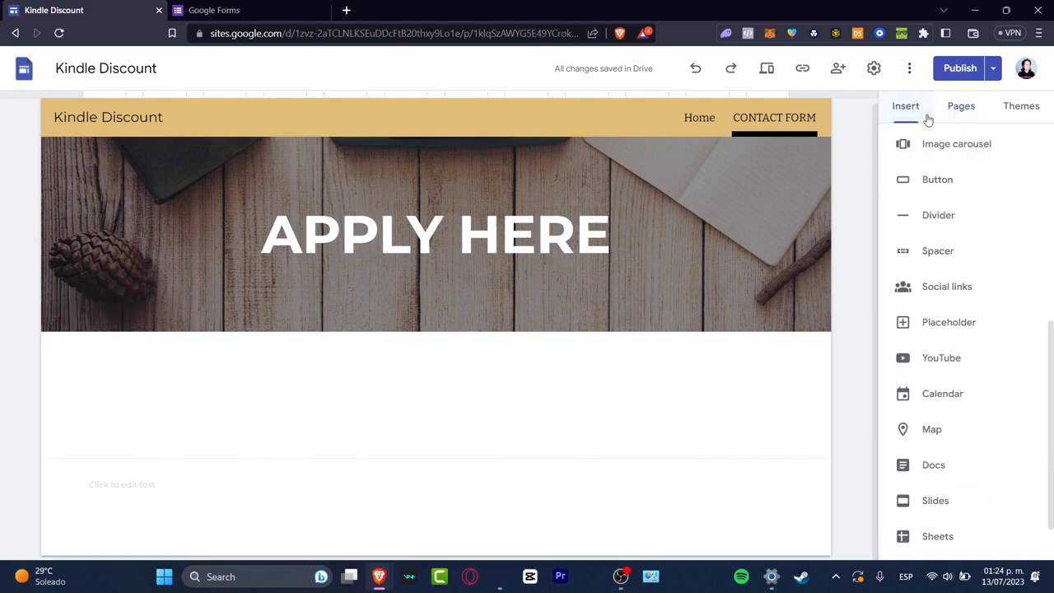
scroll(956, 297, up, 5)
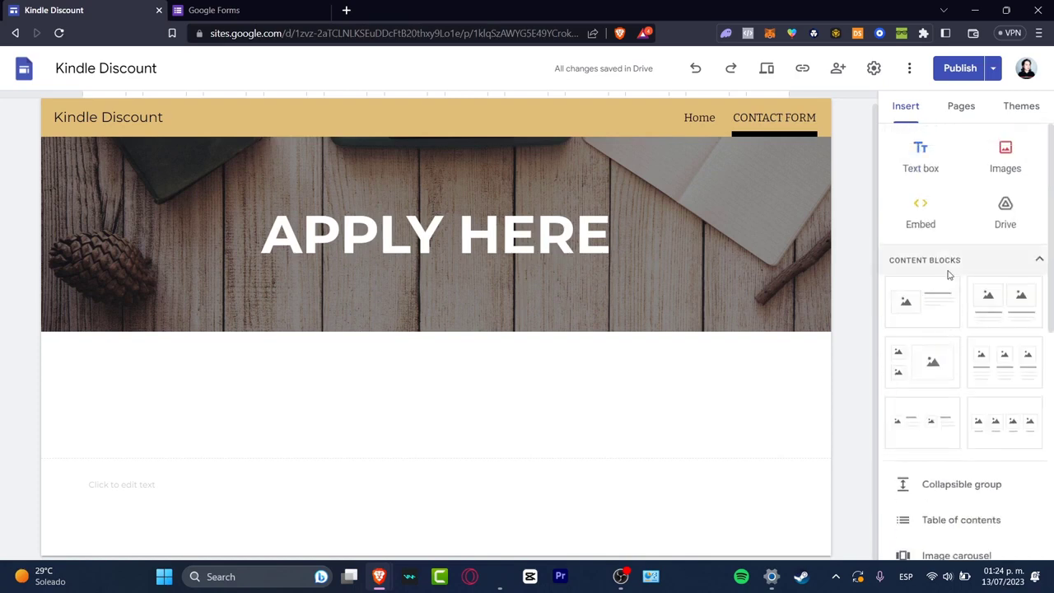
scroll(948, 324, down, 5)
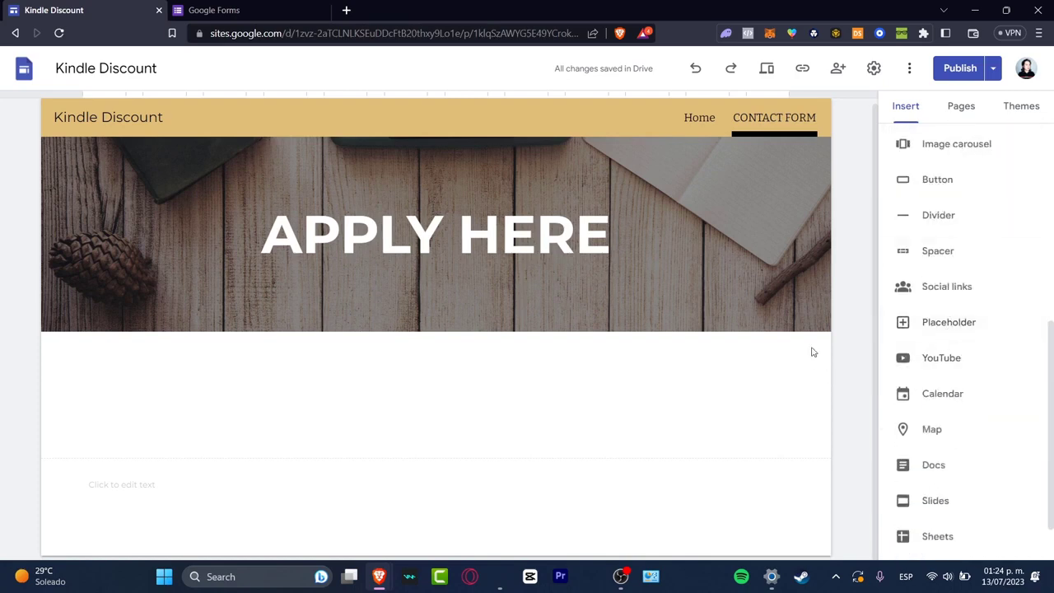
scroll(972, 326, down, 2)
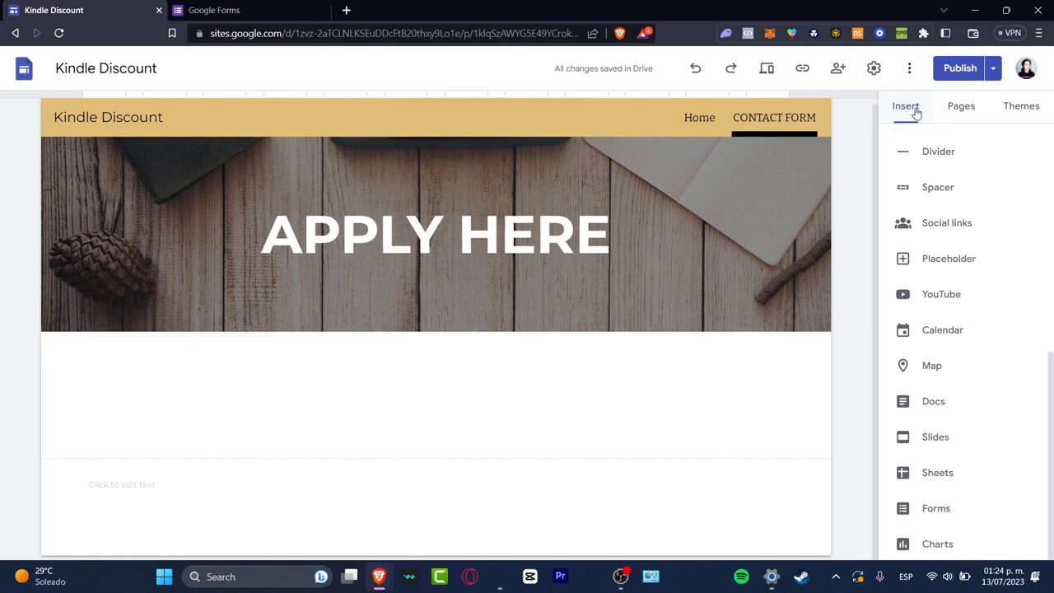
click(947, 504)
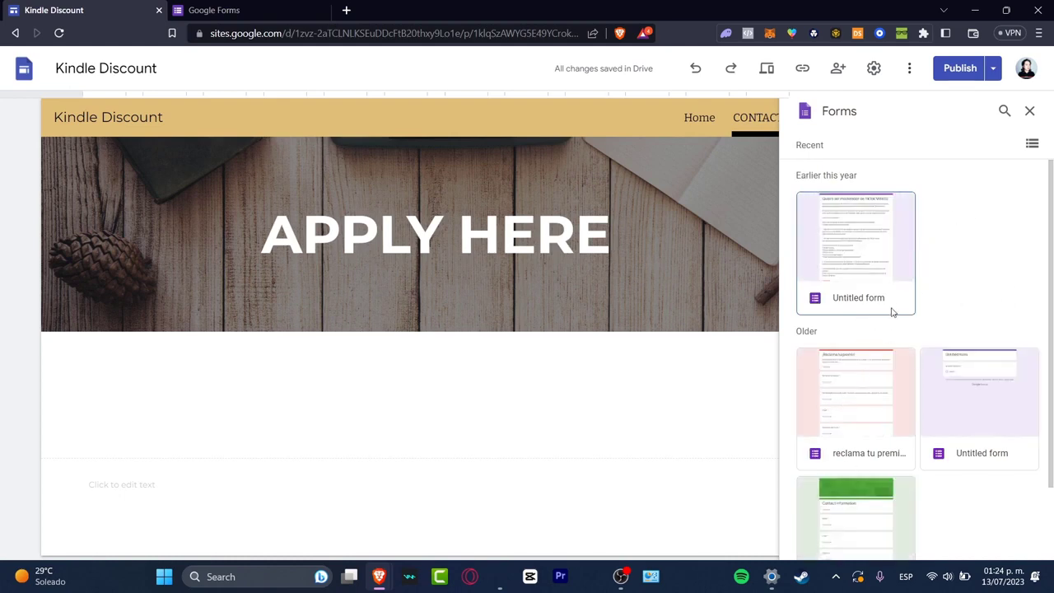
scroll(893, 313, down, 1)
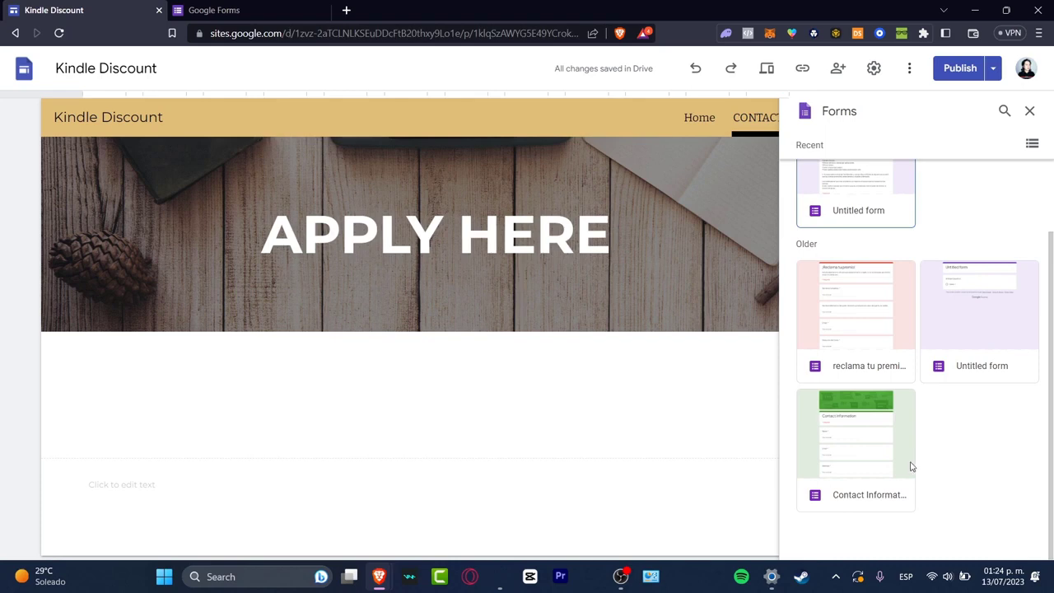
Go to the Google Forms home page and start a Blank form.
click(285, 10)
click(217, 35)
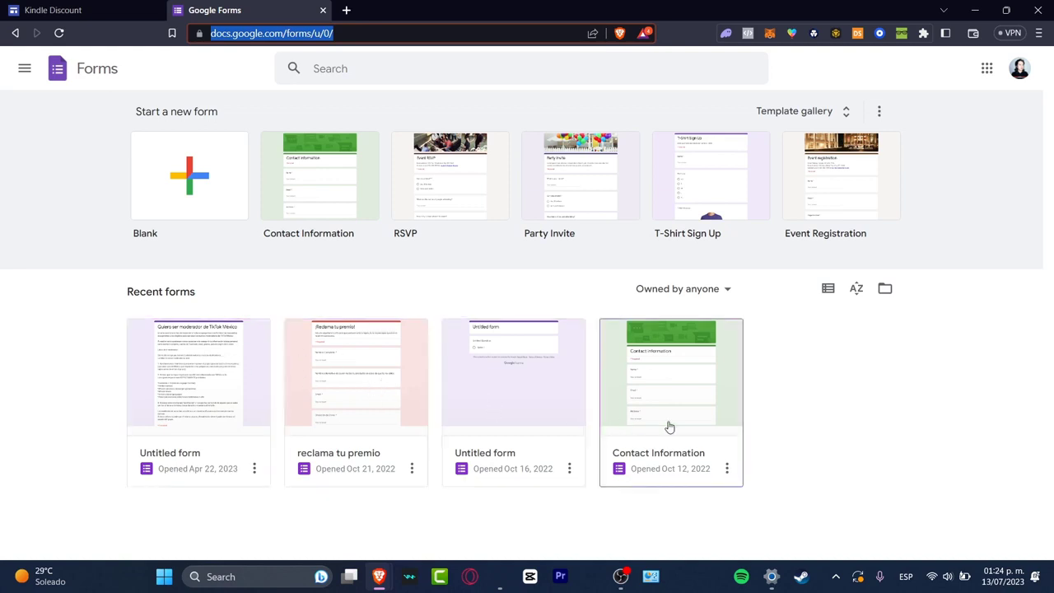
click(850, 428)
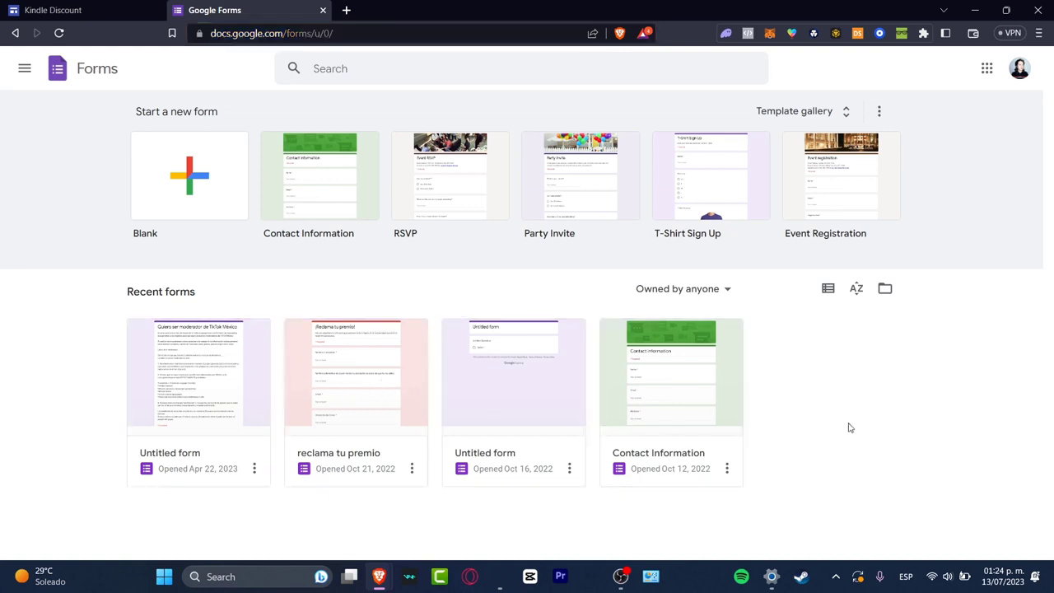
click(214, 181)
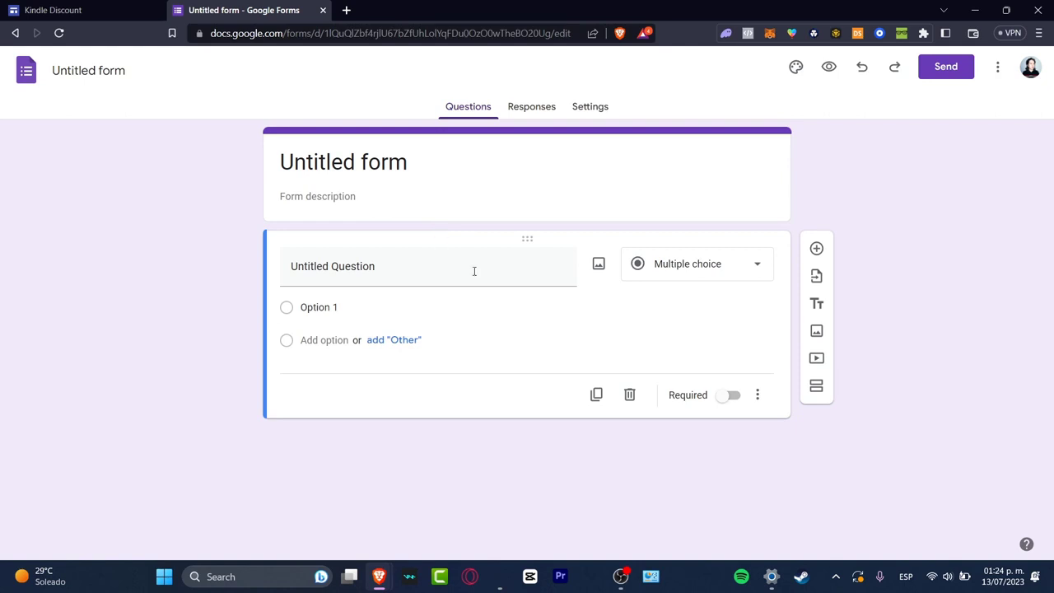
Title the form 'Apply to be a partner'.
click(393, 169)
key(ctrl+a)
text(a)
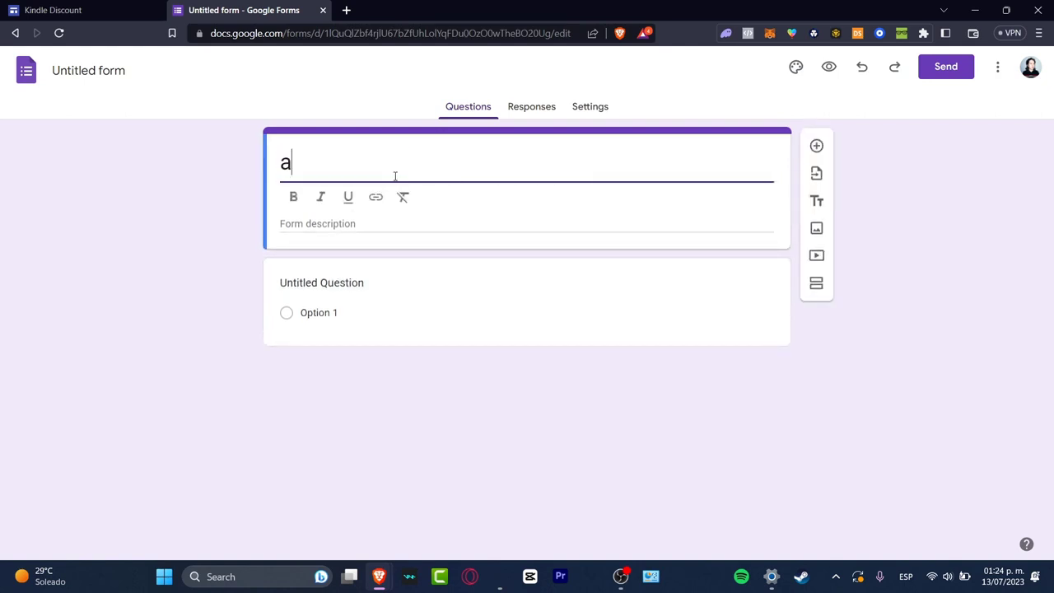
text(PP)
key(BackSpace)
key(BackSpace)
key(BackSpace)
text(Apply)
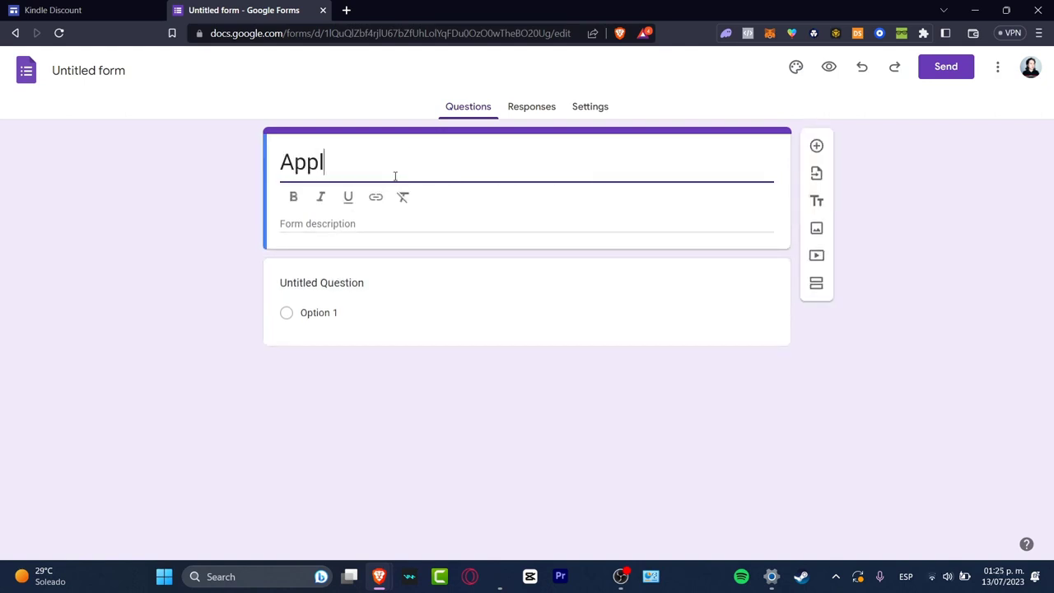
key(BackSpace)
text(u t)
key(BackSpace)
key(BackSpace)
key(BackSpace)
text(y to be a partner)
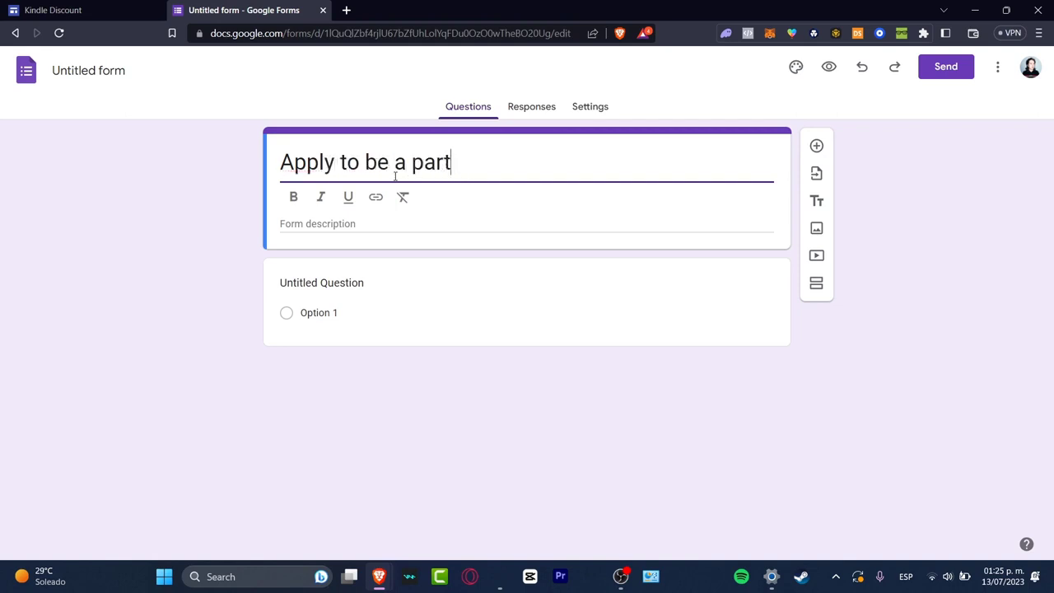
Add the description 'This survey is gonna help us to see if you are a strong candidate.'.
click(403, 221)
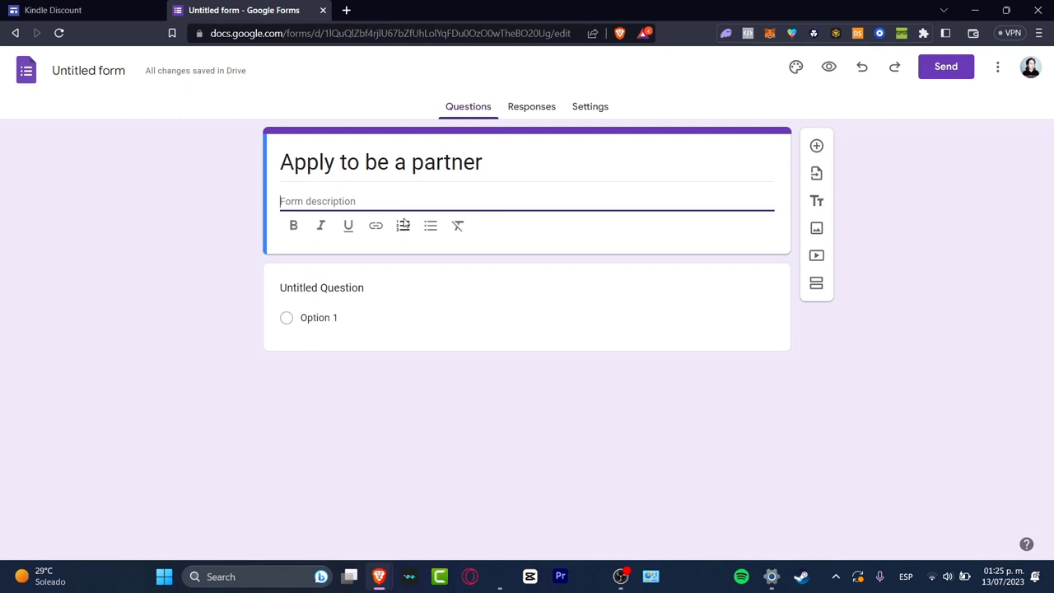
text(f)
key(BackSpace)
text(This sur)
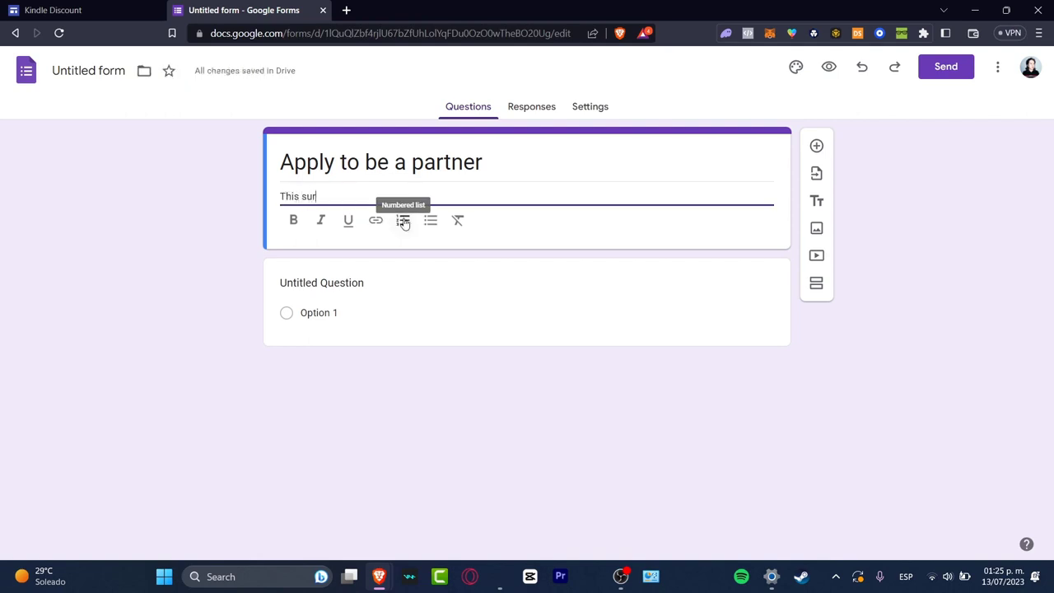
text(vey is gonna )
text(help us to)
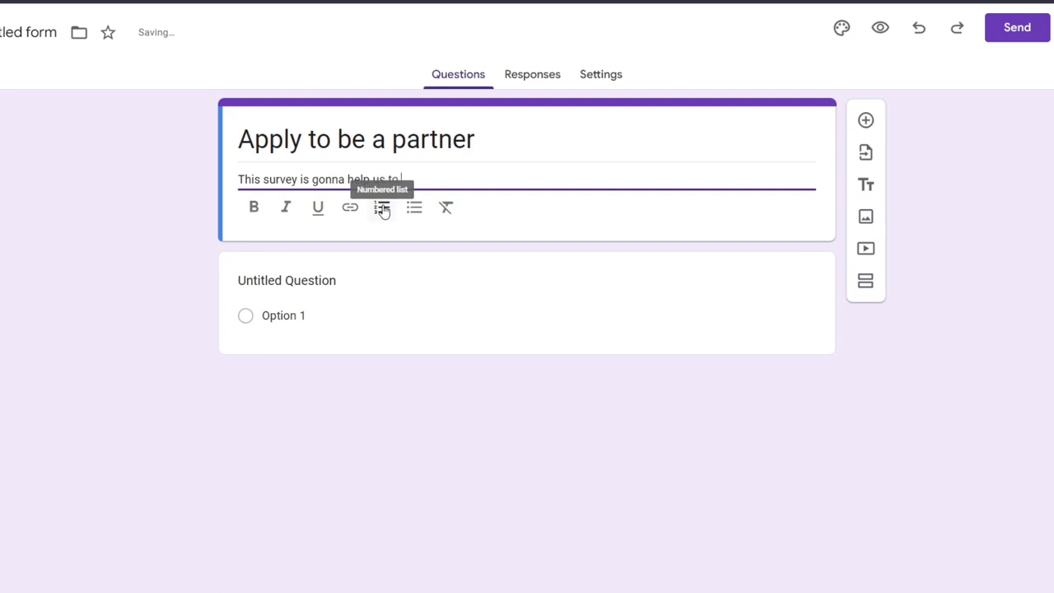
text( see if you are a)
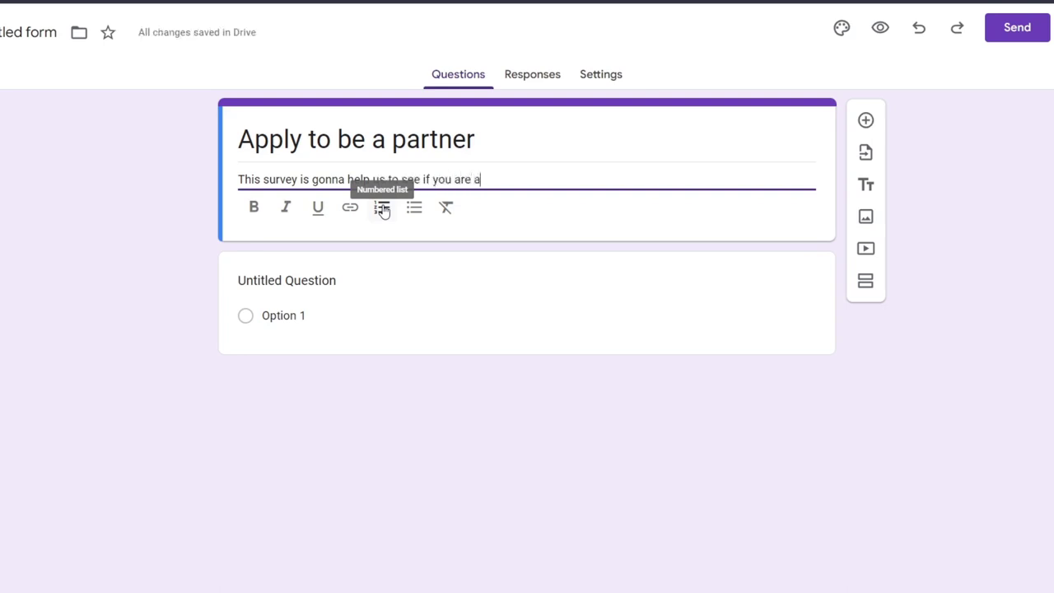
text( strong candid)
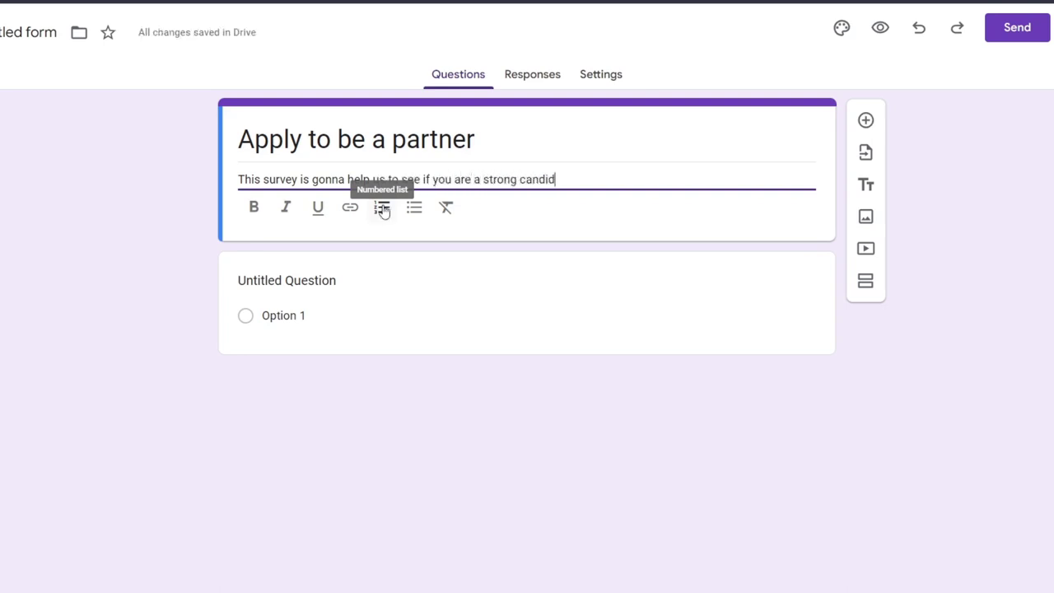
text(ate.)
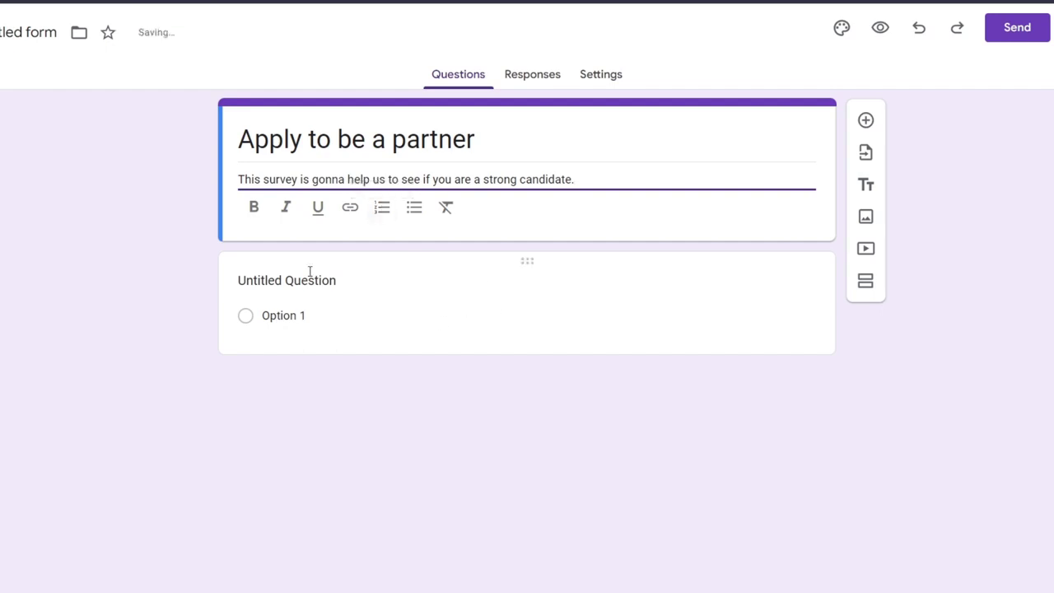
Make the first question a required short-answer 'Enter your full name'.
click(310, 271)
text(En)
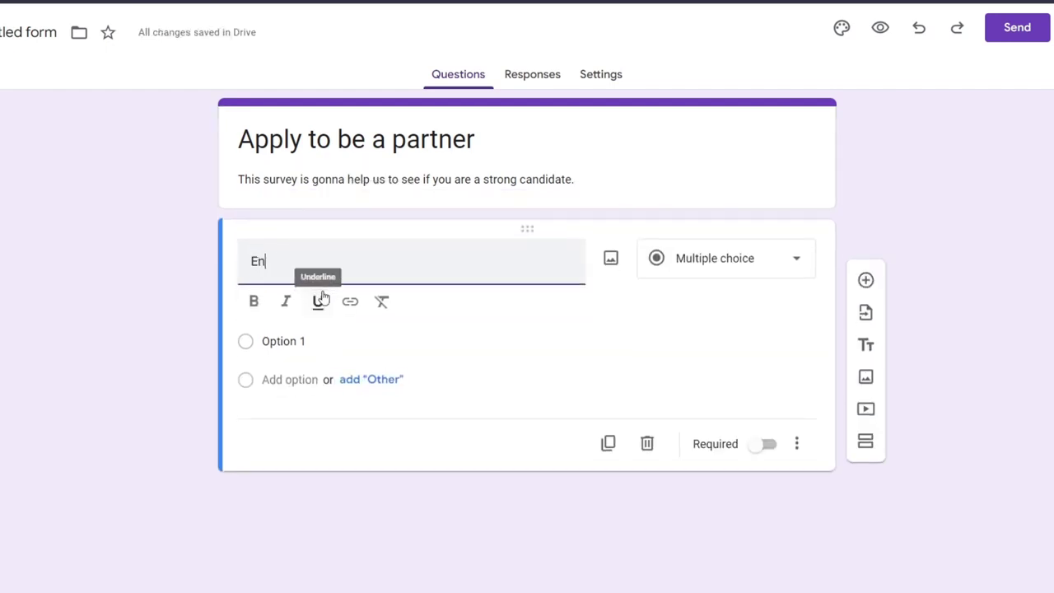
text(ter your full name)
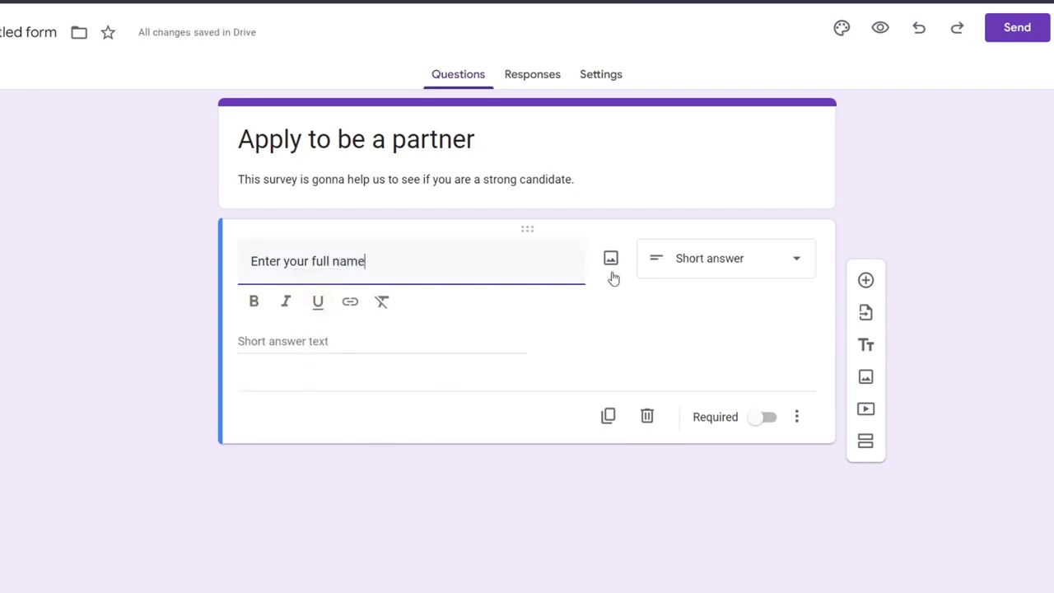
click(714, 268)
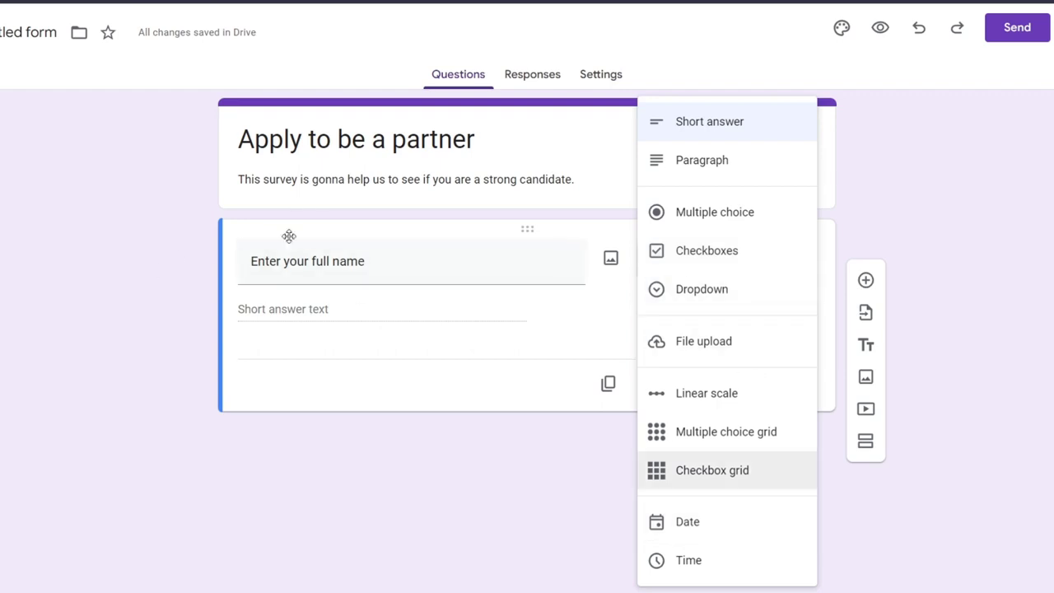
click(739, 130)
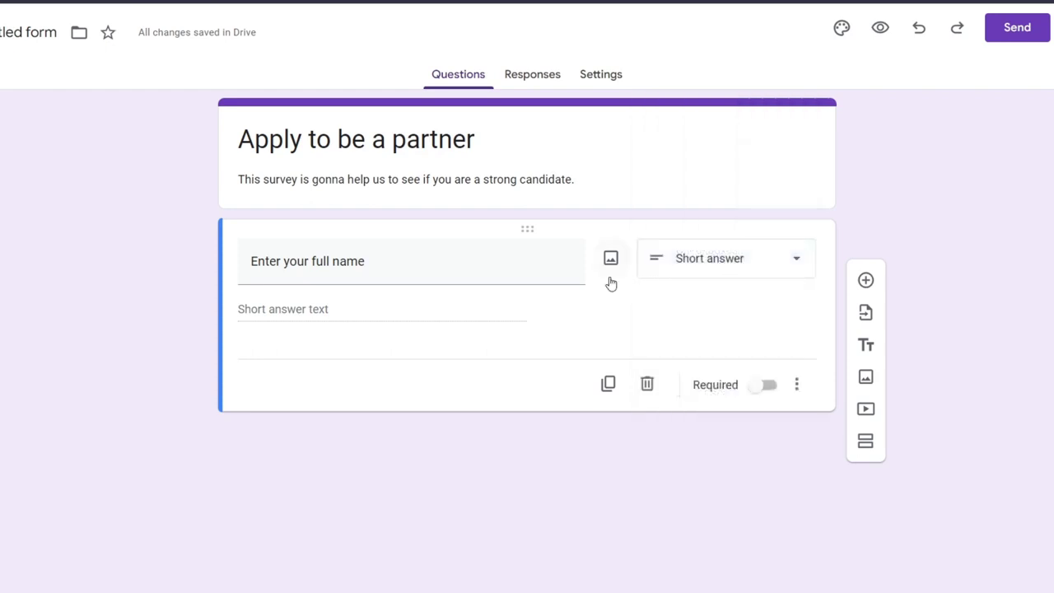
click(758, 390)
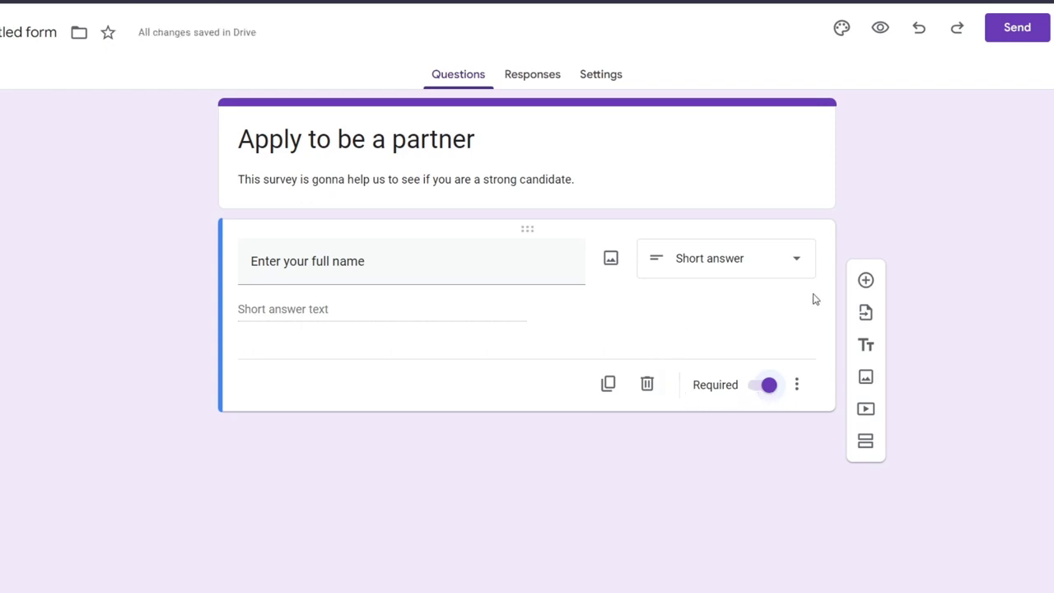
Add a second required short-answer question 'Age'.
click(866, 280)
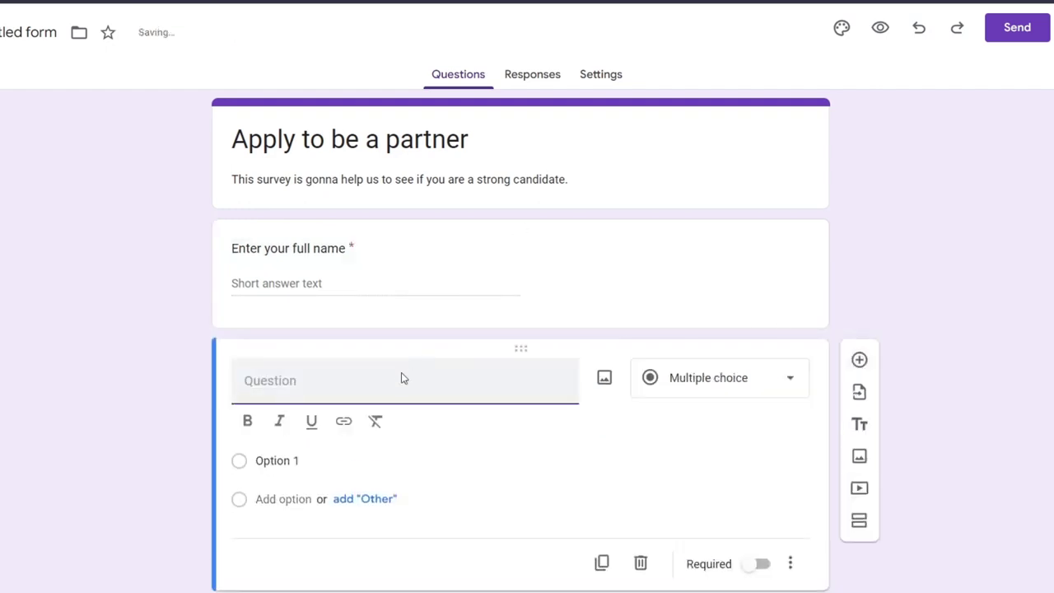
text(Age)
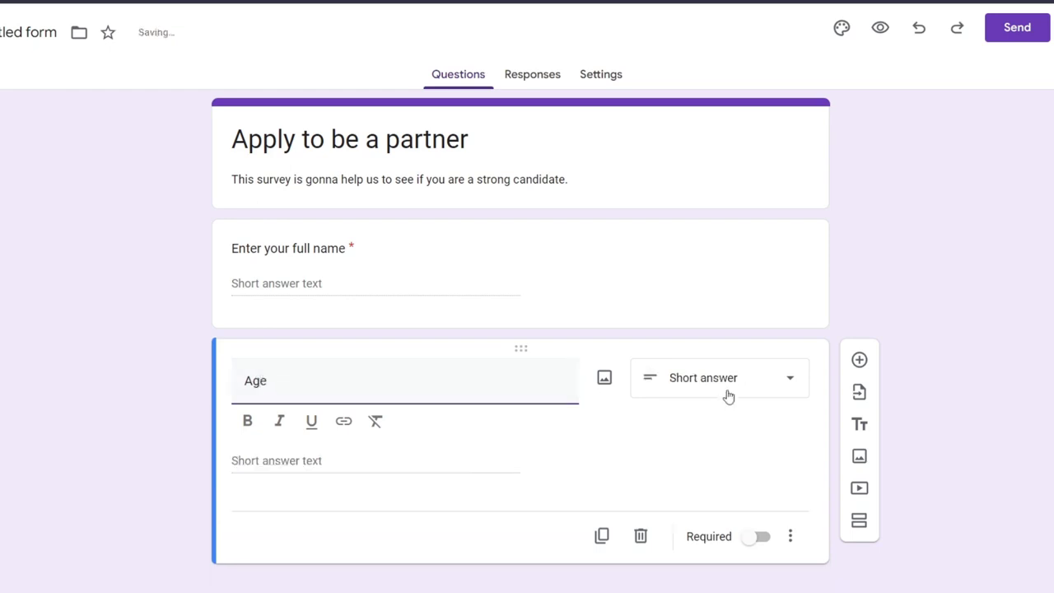
click(741, 545)
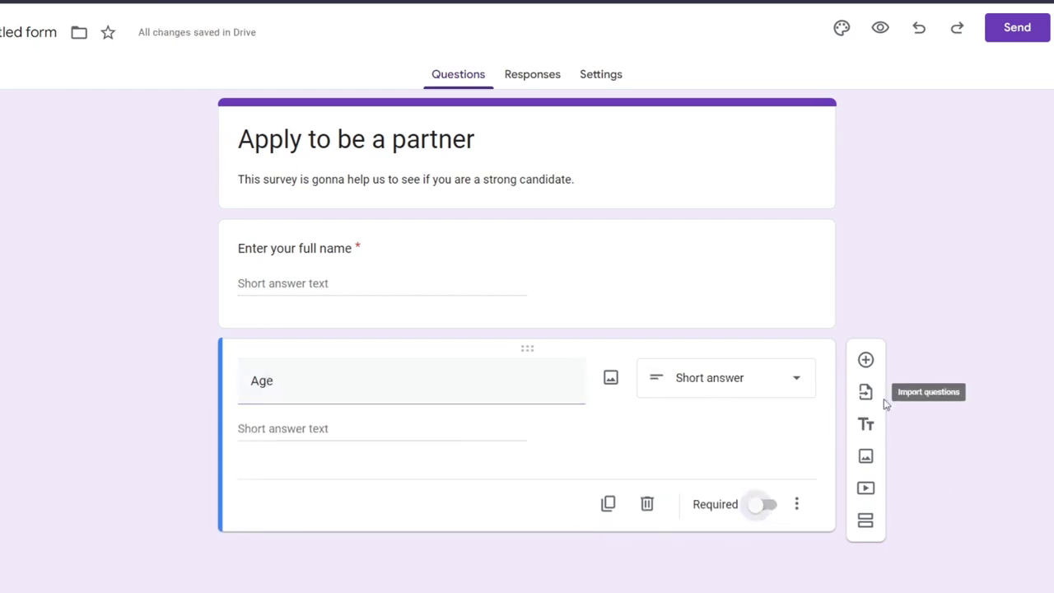
click(768, 506)
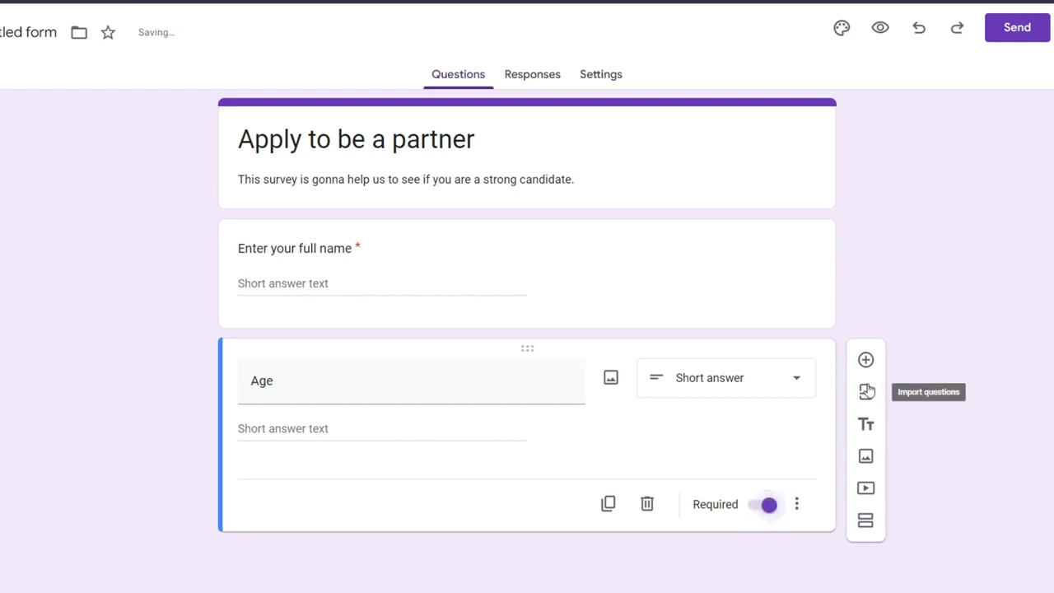
click(865, 363)
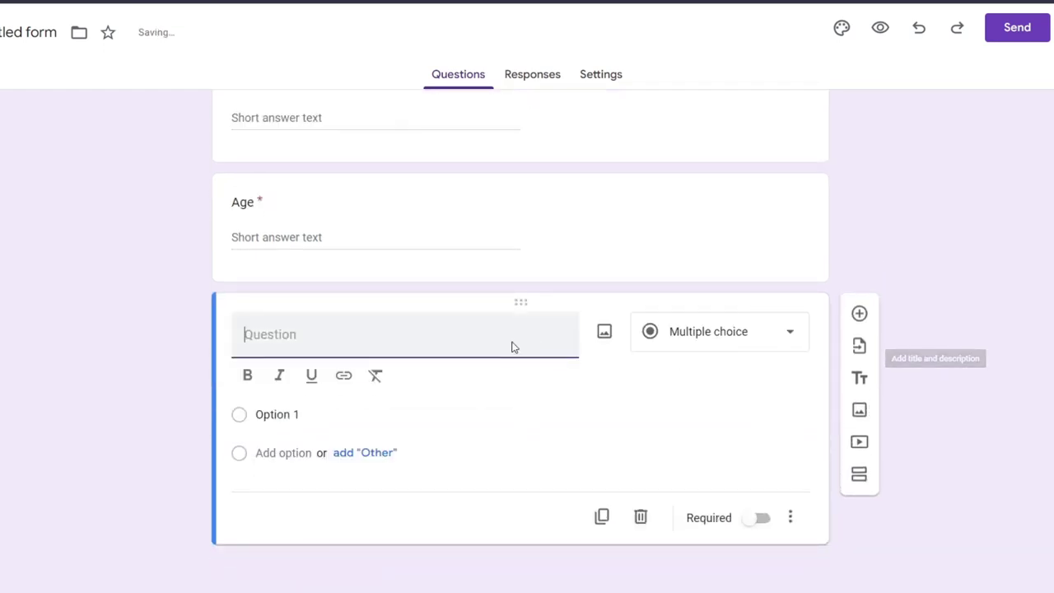
Make the new question a file upload titled 'Upload your resume here'.
text(Upload your resume)
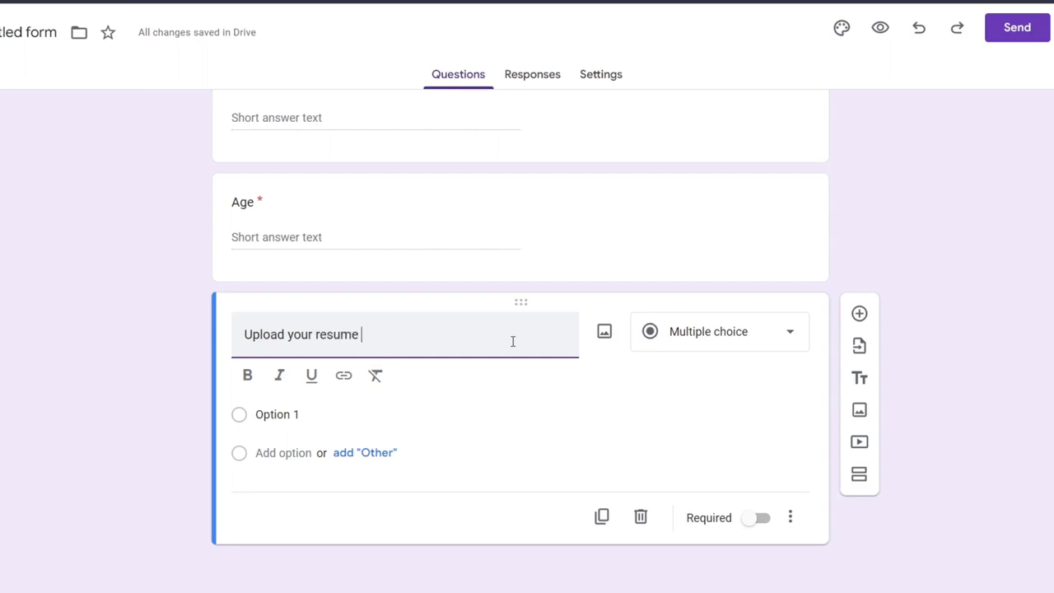
text( here)
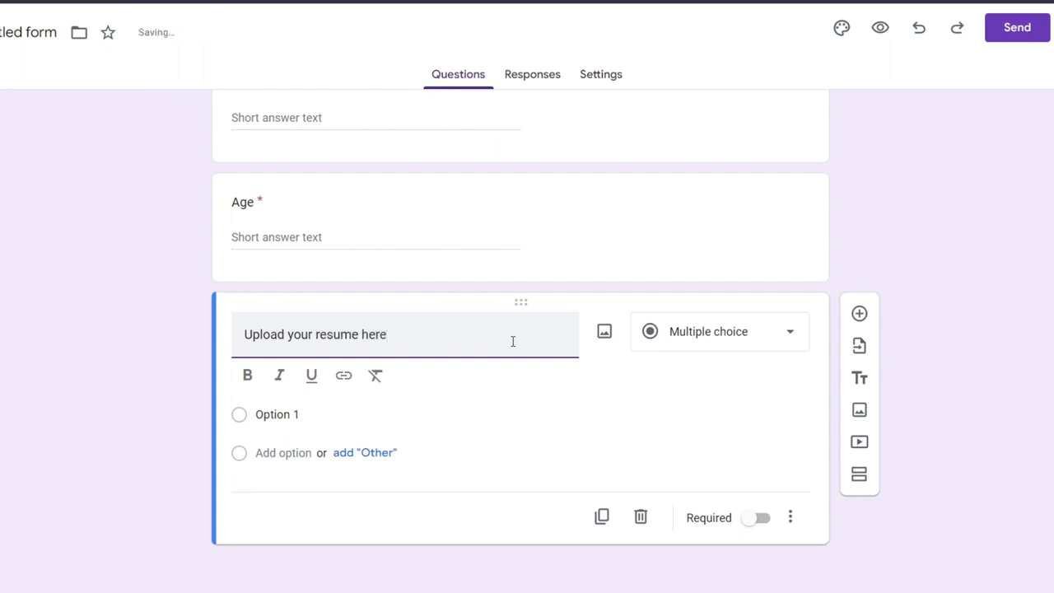
click(687, 344)
click(751, 342)
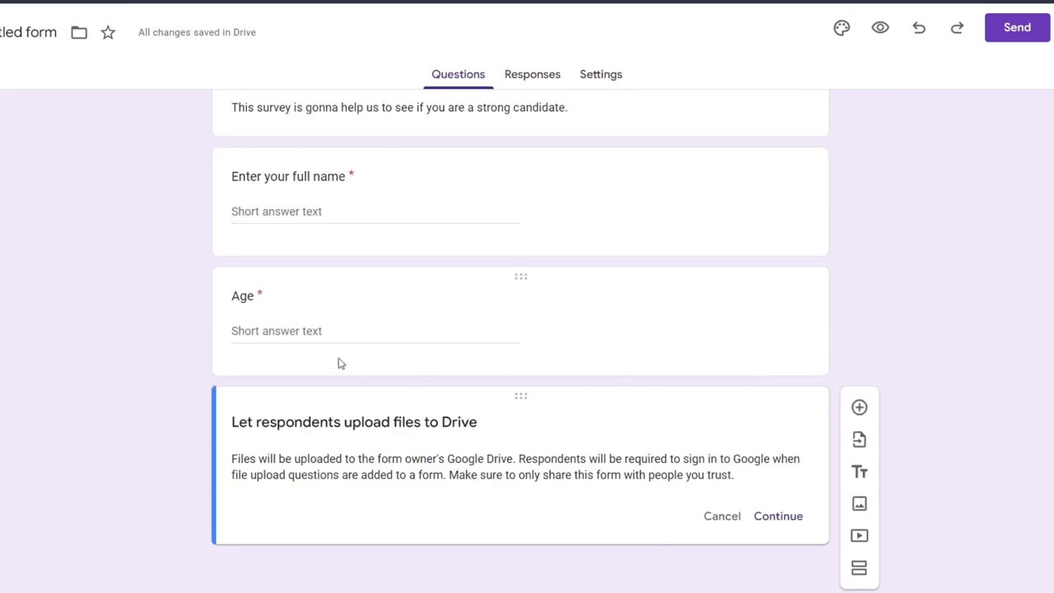
click(788, 518)
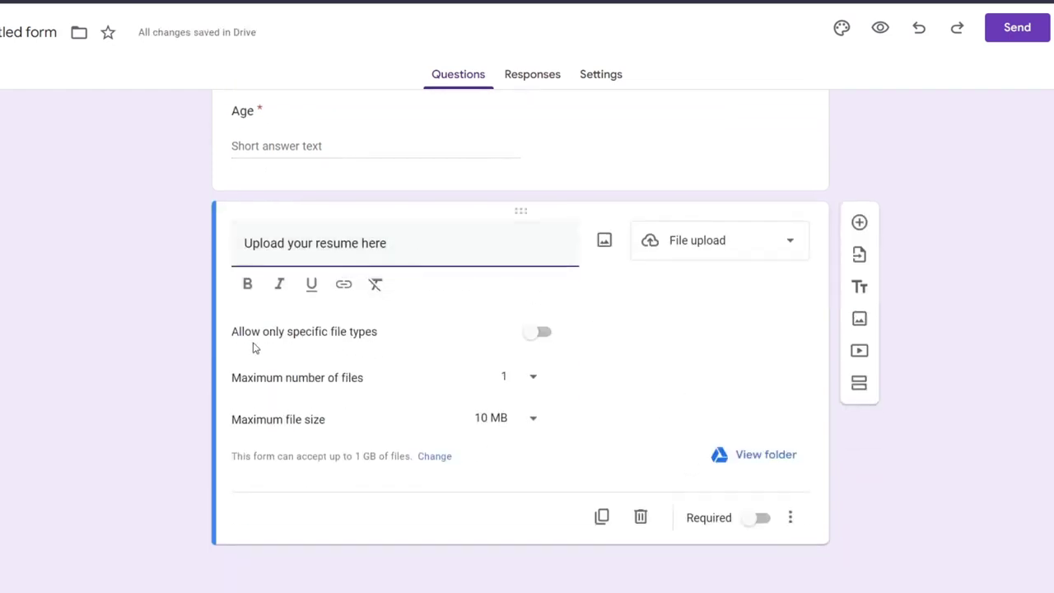
Restrict uploads to Document, PDF, Presentation and Spreadsheet files.
click(542, 333)
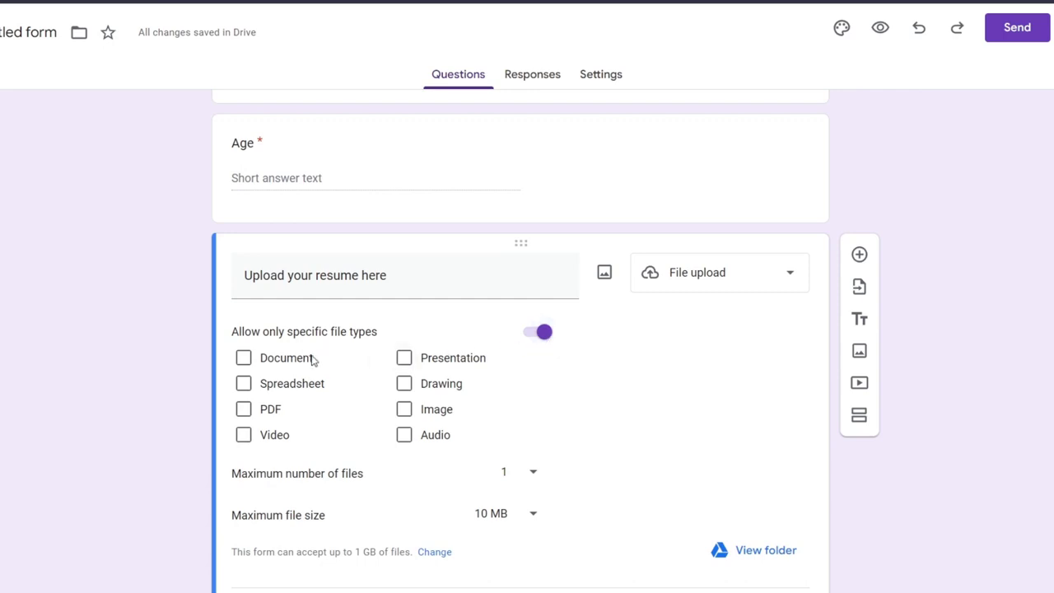
click(313, 359)
click(274, 410)
click(463, 368)
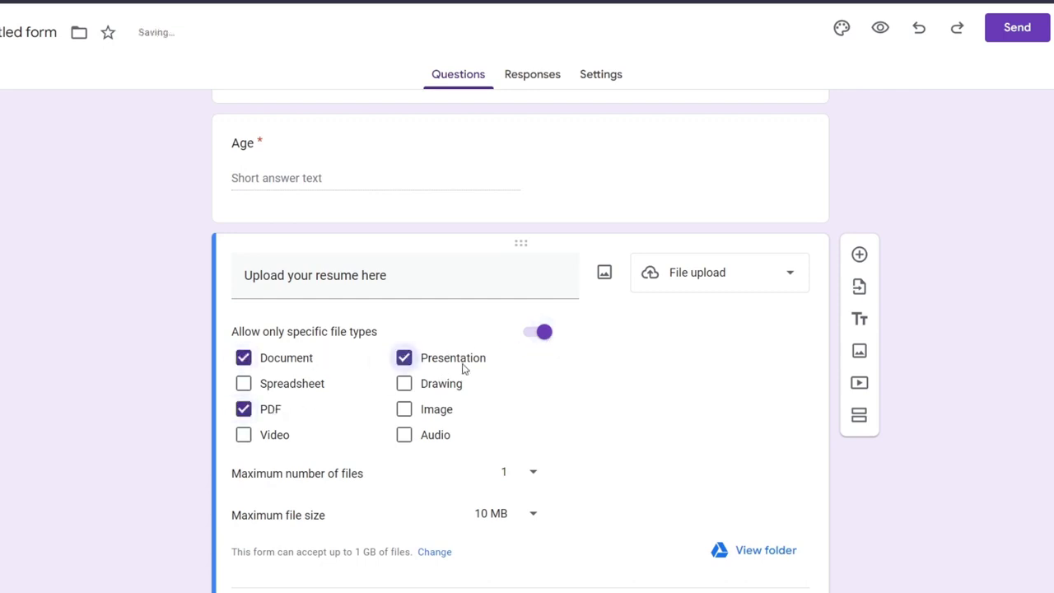
click(320, 393)
Limit uploads to 5 files of 10 MB and make the question required.
scroll(730, 450, down, 1)
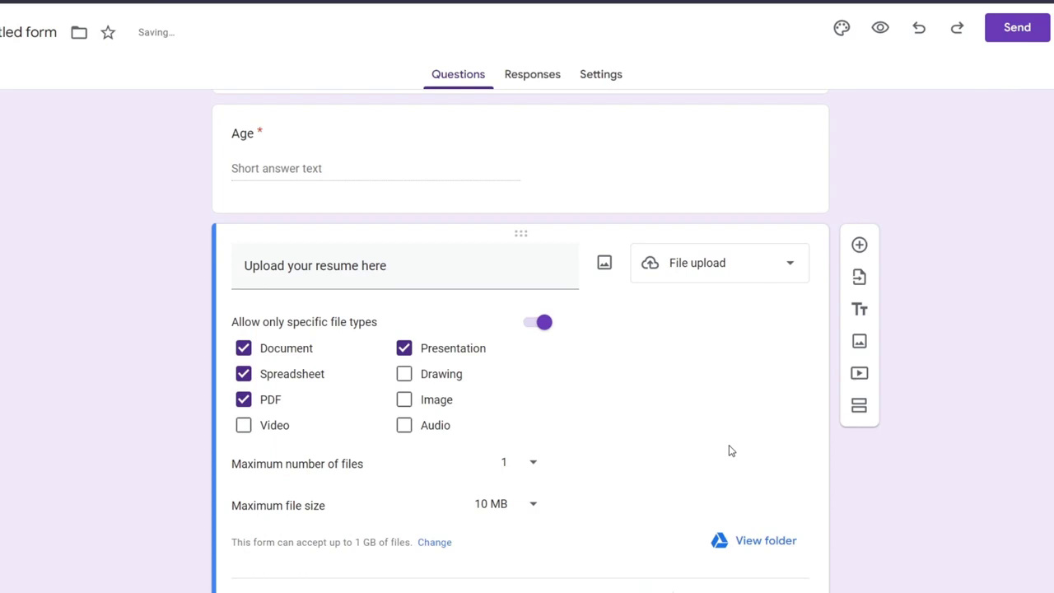
click(532, 422)
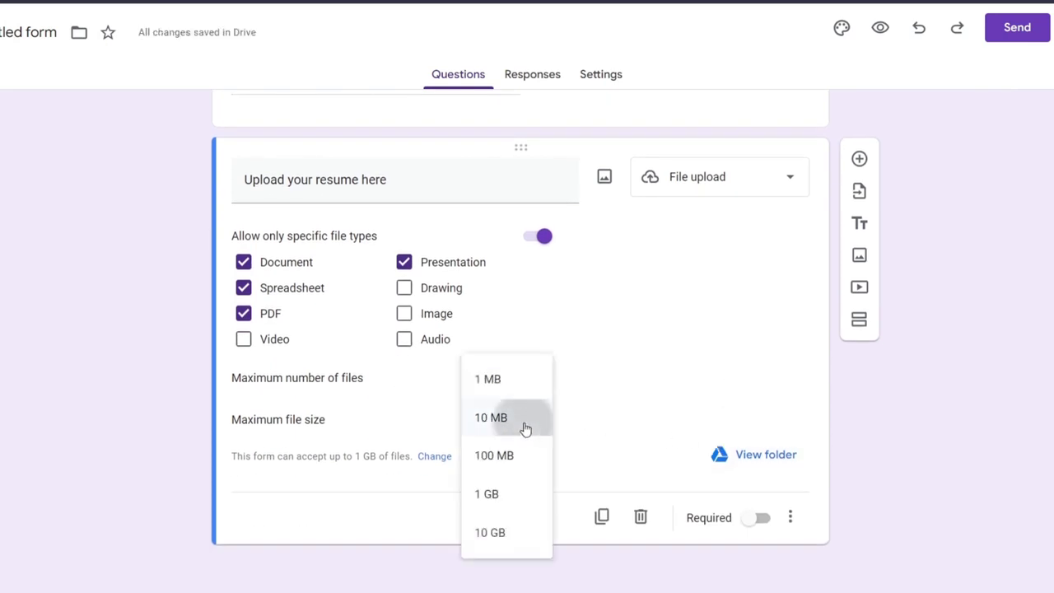
click(524, 427)
click(521, 389)
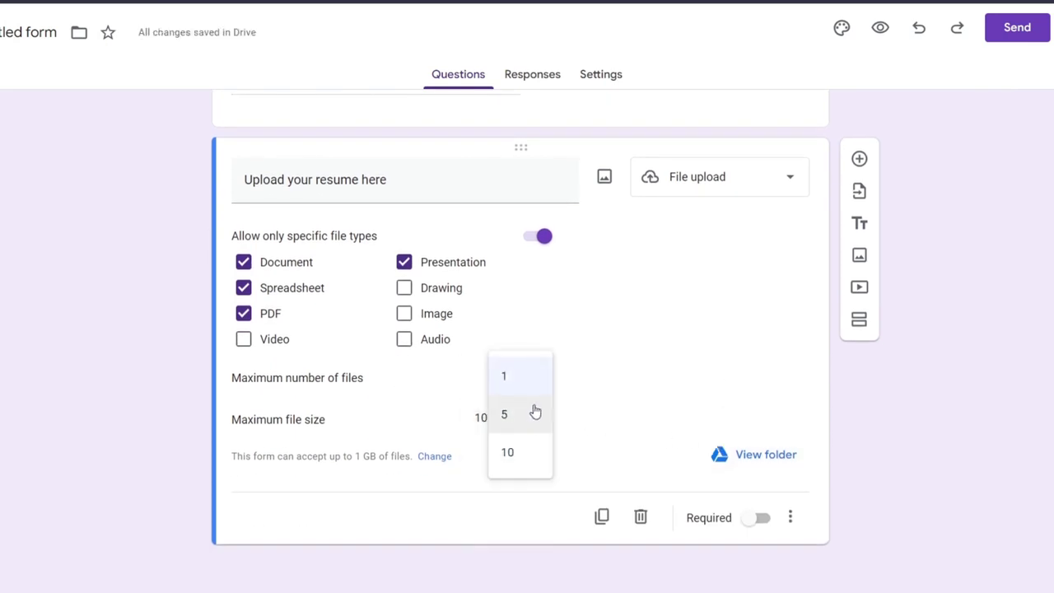
click(530, 414)
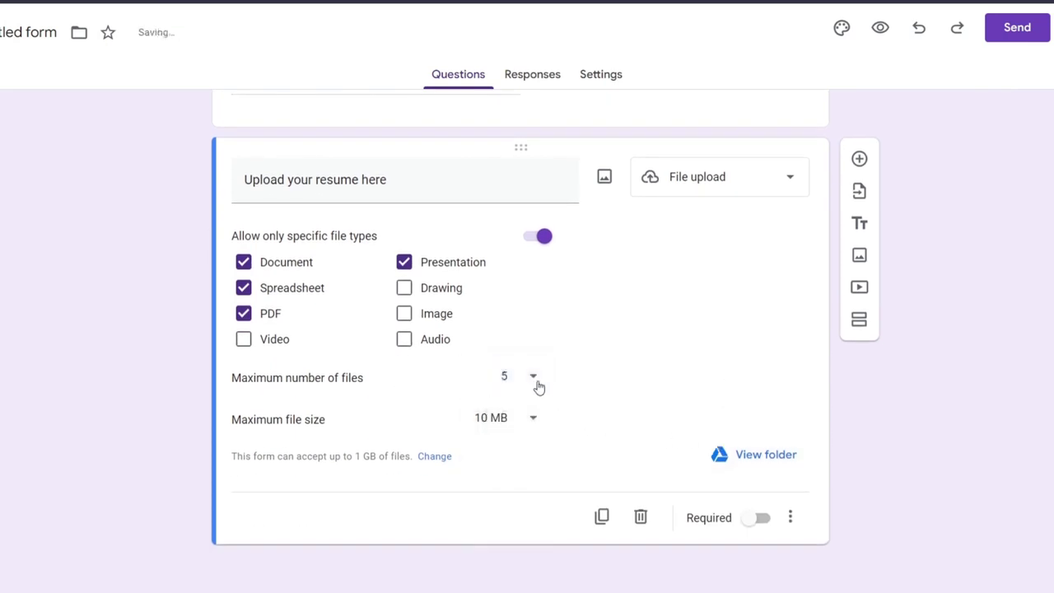
click(758, 518)
click(859, 161)
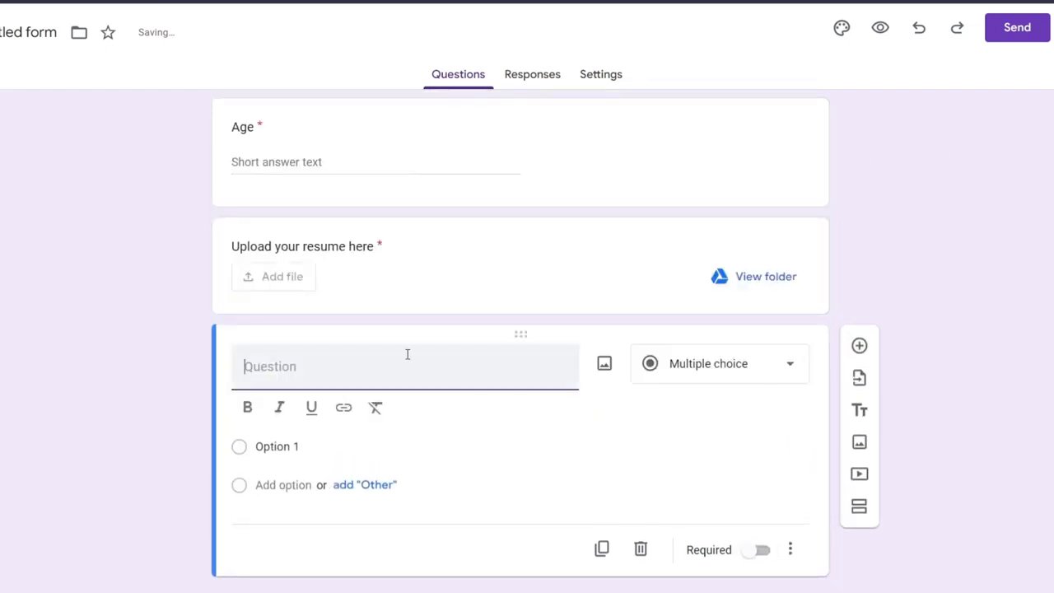
Enter 'Explain why you are a strong candidate' as a required paragraph question.
text(Expla)
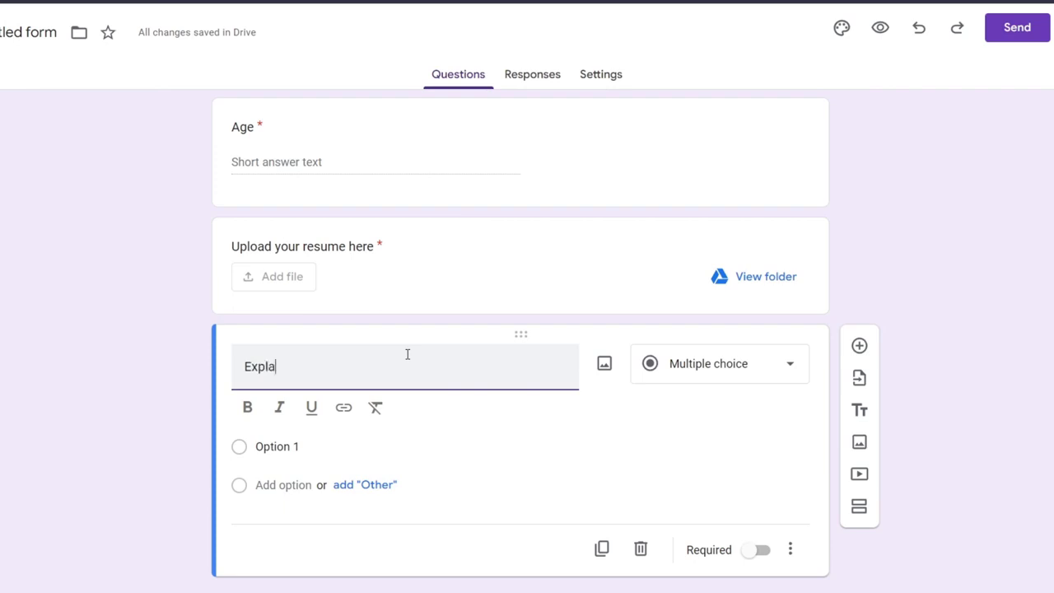
text(inn h)
key(BackSpace)
key(BackSpace)
text(you are a strong candidate)
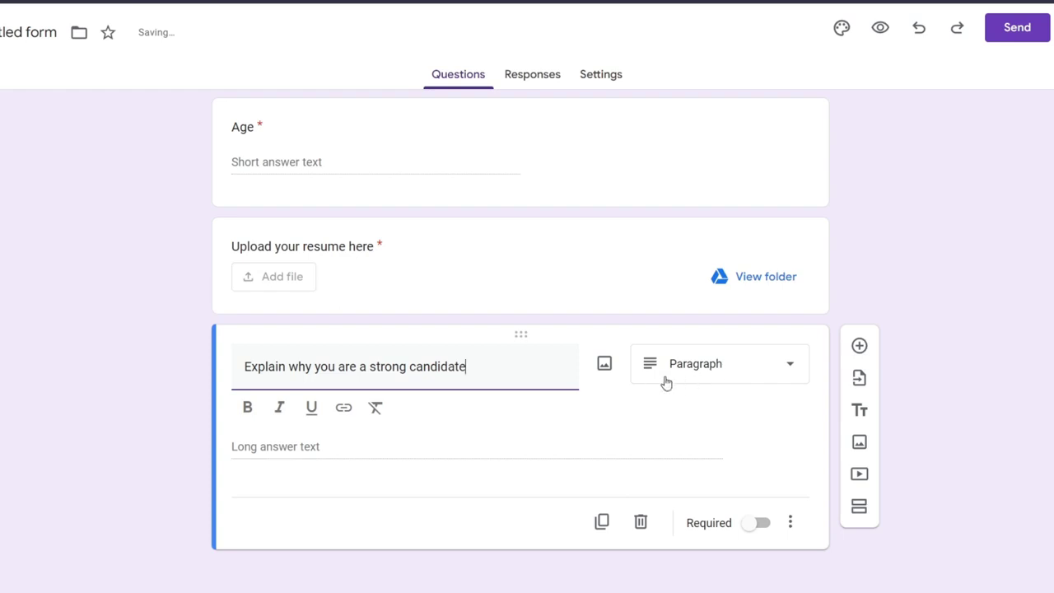
click(764, 536)
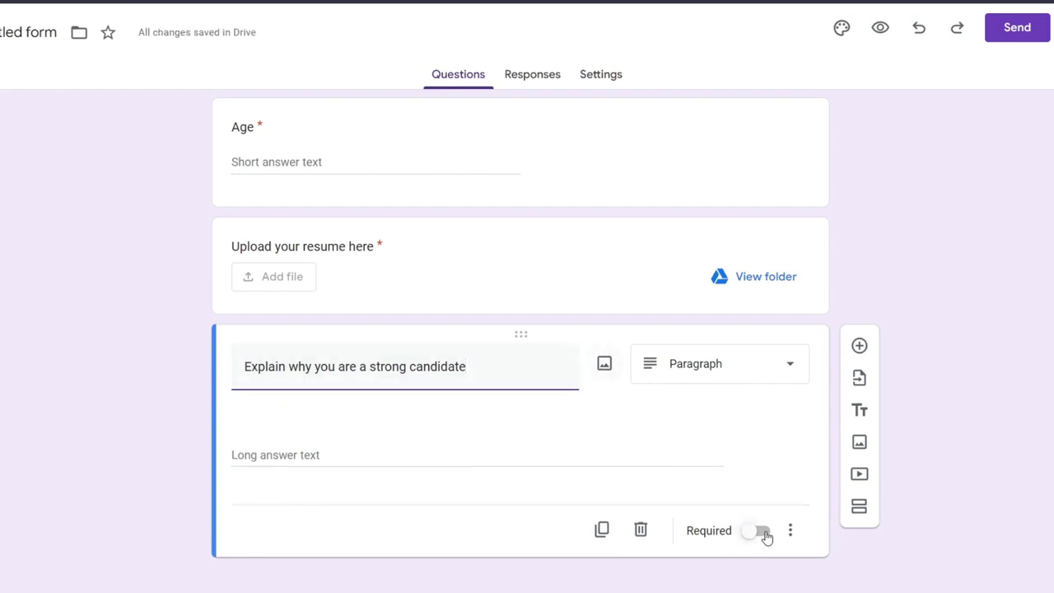
click(764, 533)
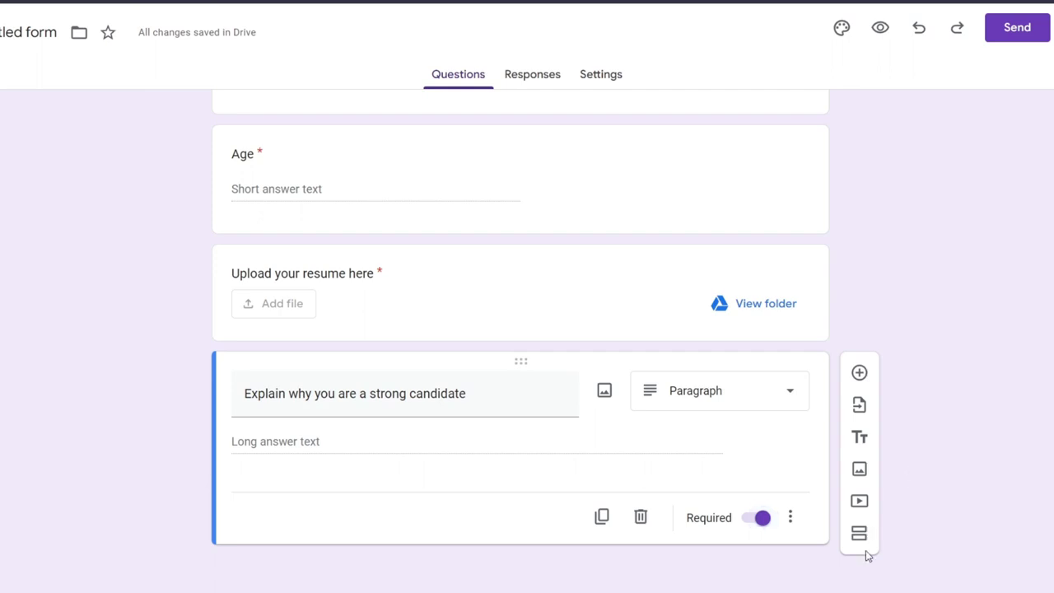
click(558, 80)
click(604, 90)
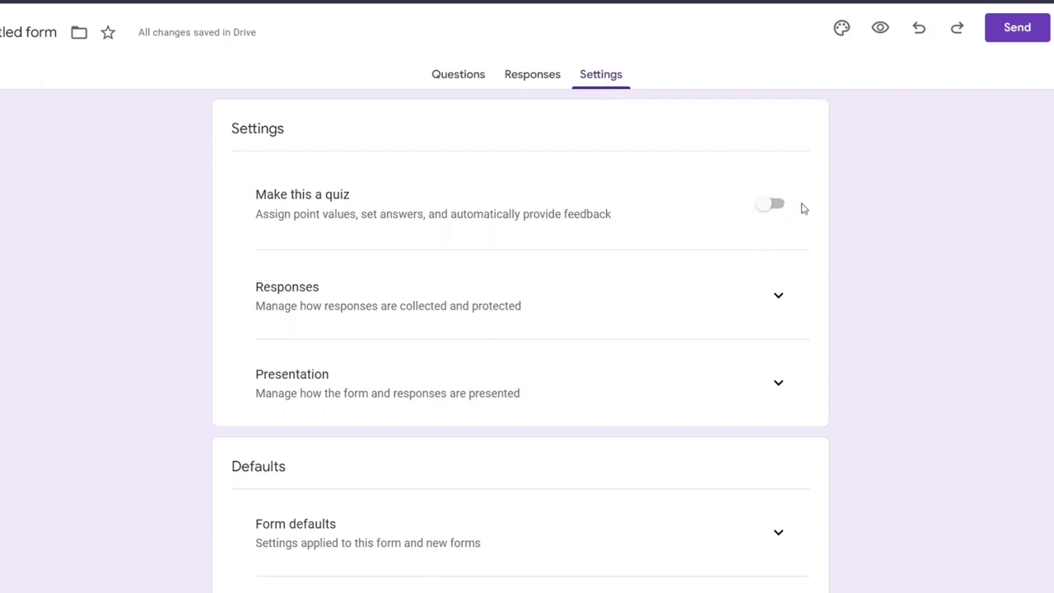
scroll(749, 329, down, 2)
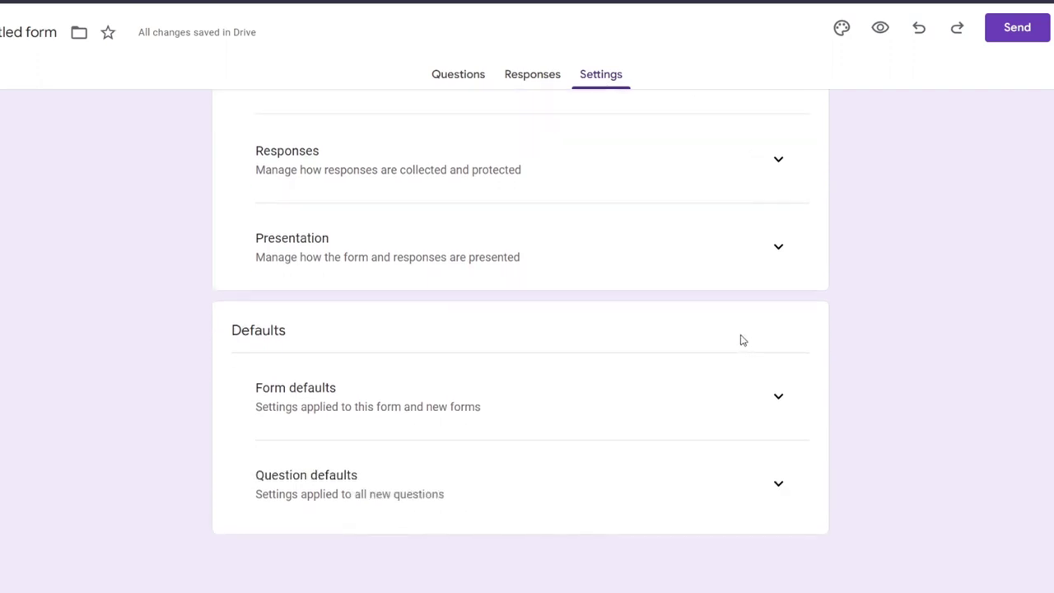
scroll(741, 339, up, 3)
click(442, 86)
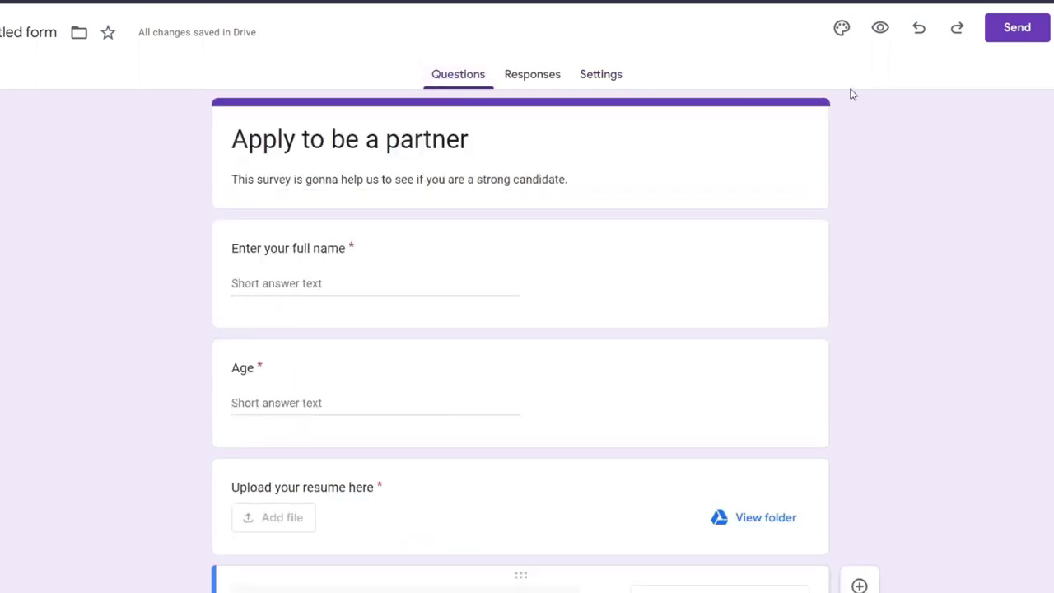
scroll(685, 228, down, 3)
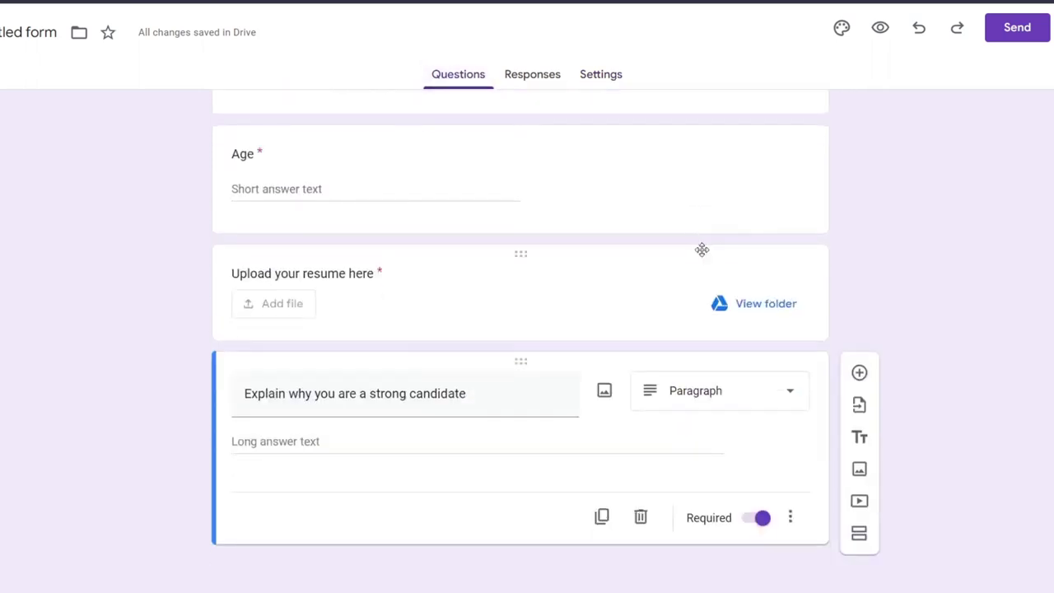
Copy the form's link from the Send dialog after checking the Embed option.
click(1011, 32)
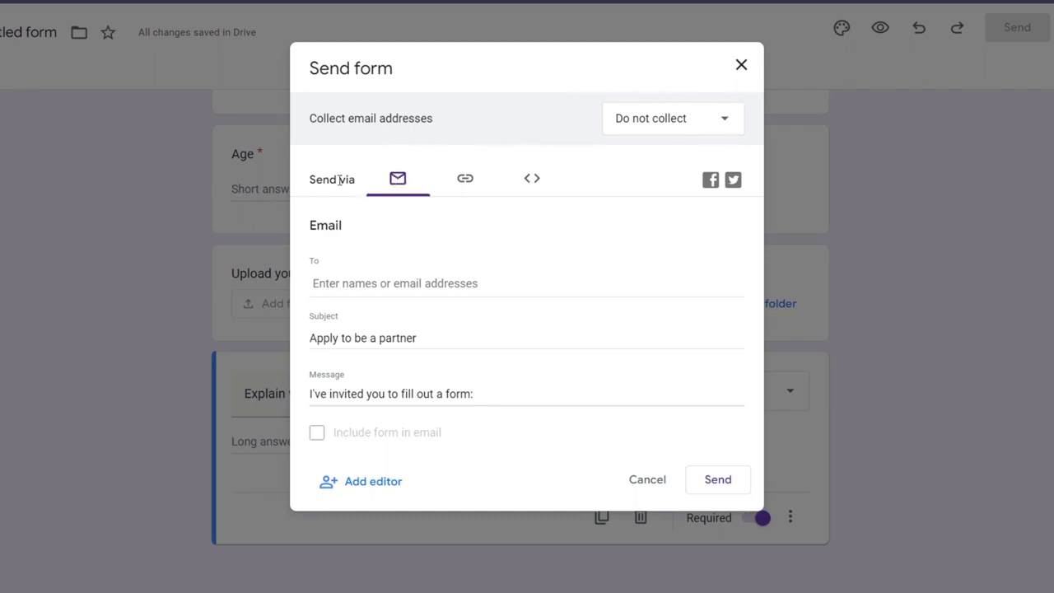
click(467, 183)
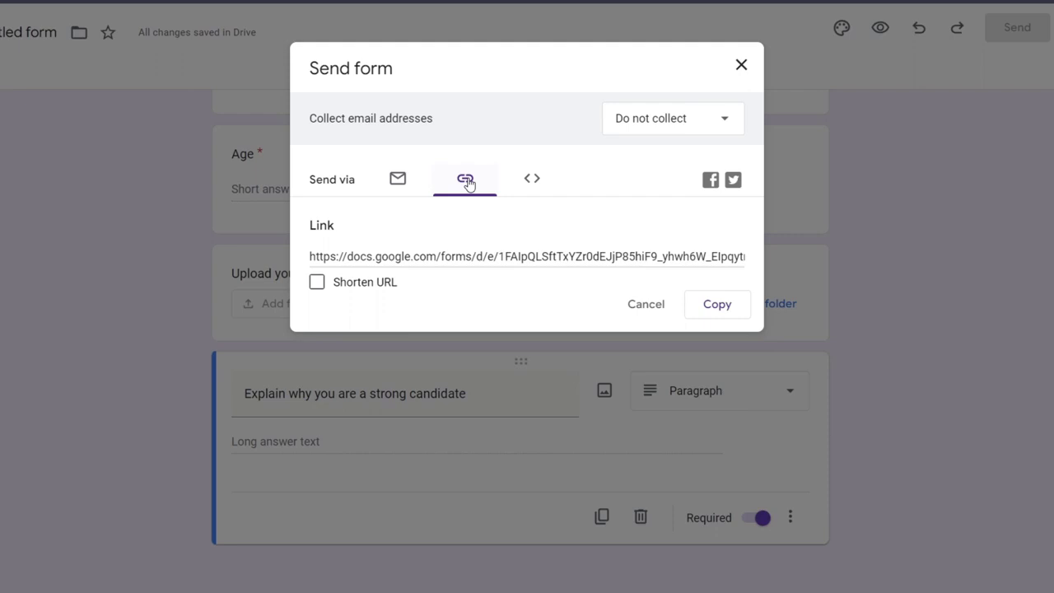
click(530, 181)
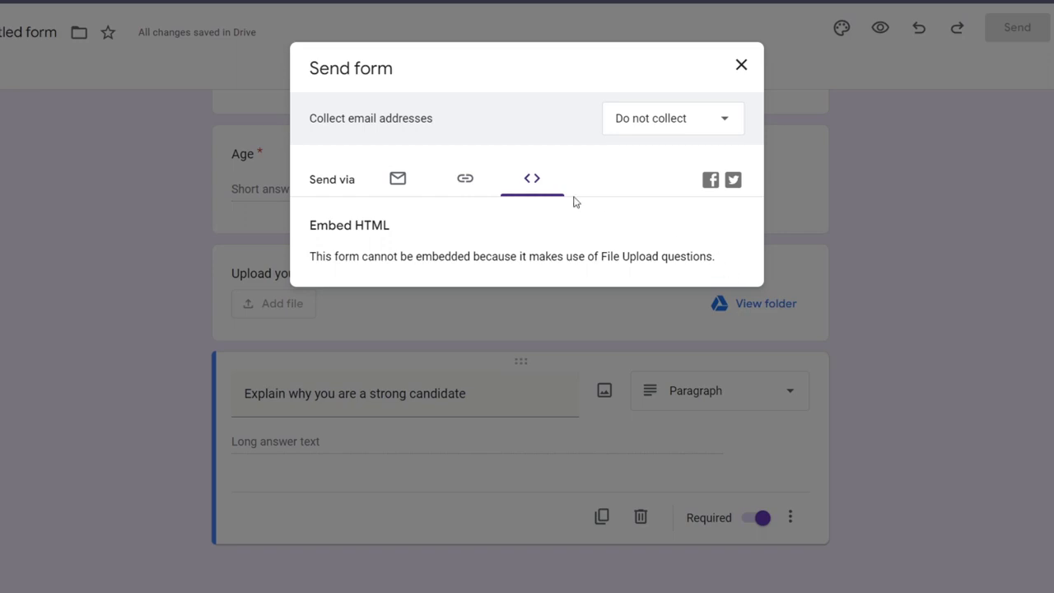
click(449, 180)
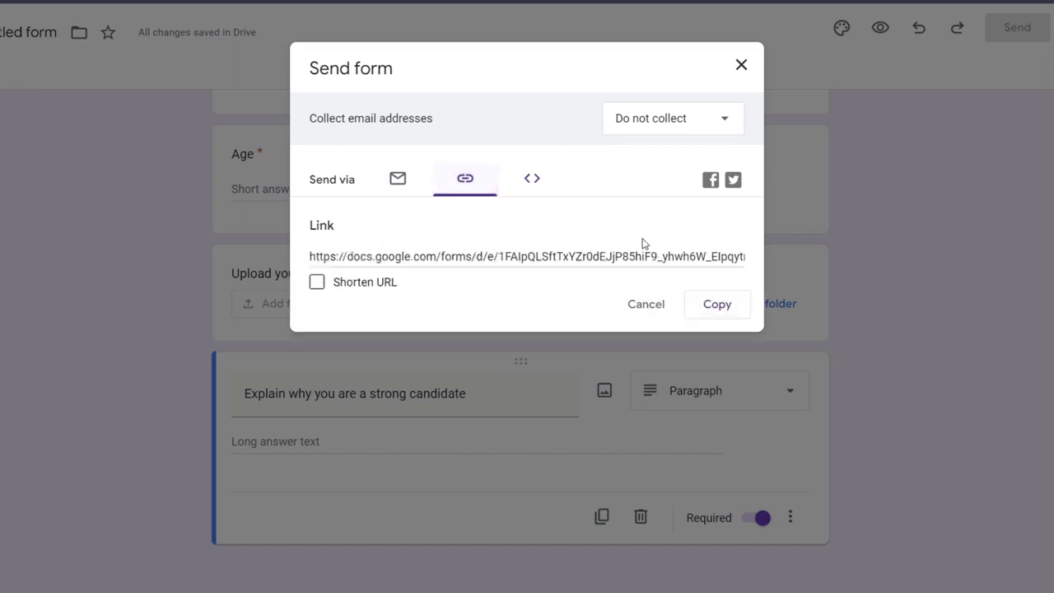
click(701, 308)
click(742, 68)
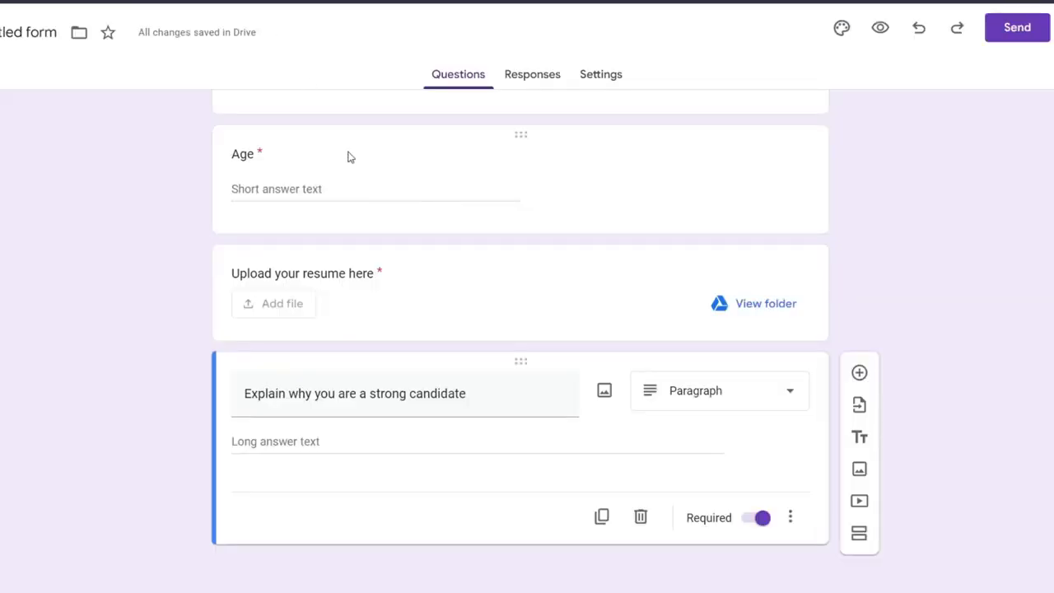
Scroll up through the recent Google Forms panel beside the APPLY HERE contact page.
scroll(527, 329, up, 3)
Rename the untitled form document to 'Partner of Kindle'.
click(18, 33)
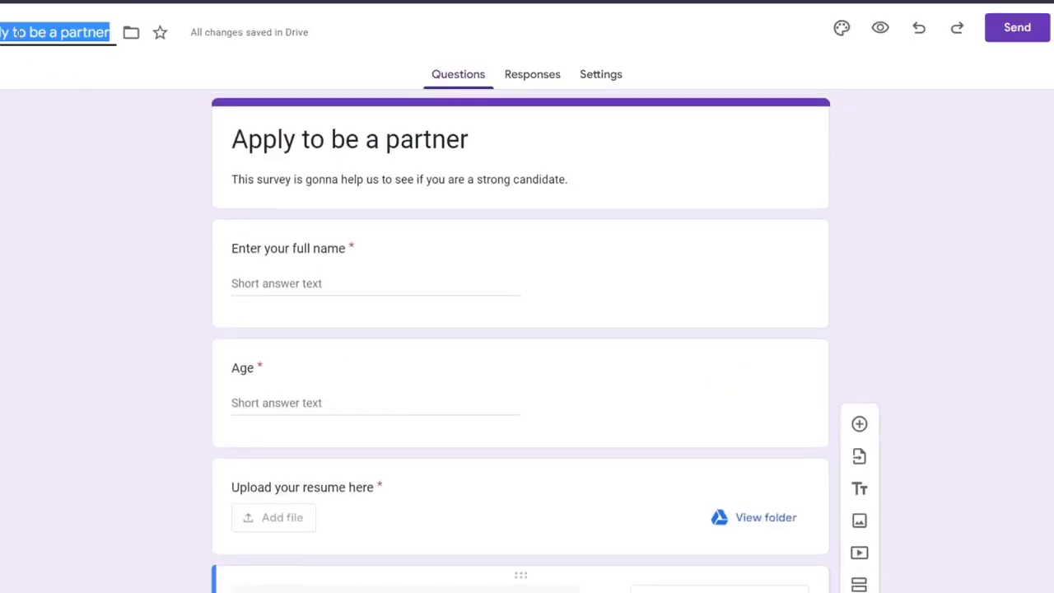
text(Partner of)
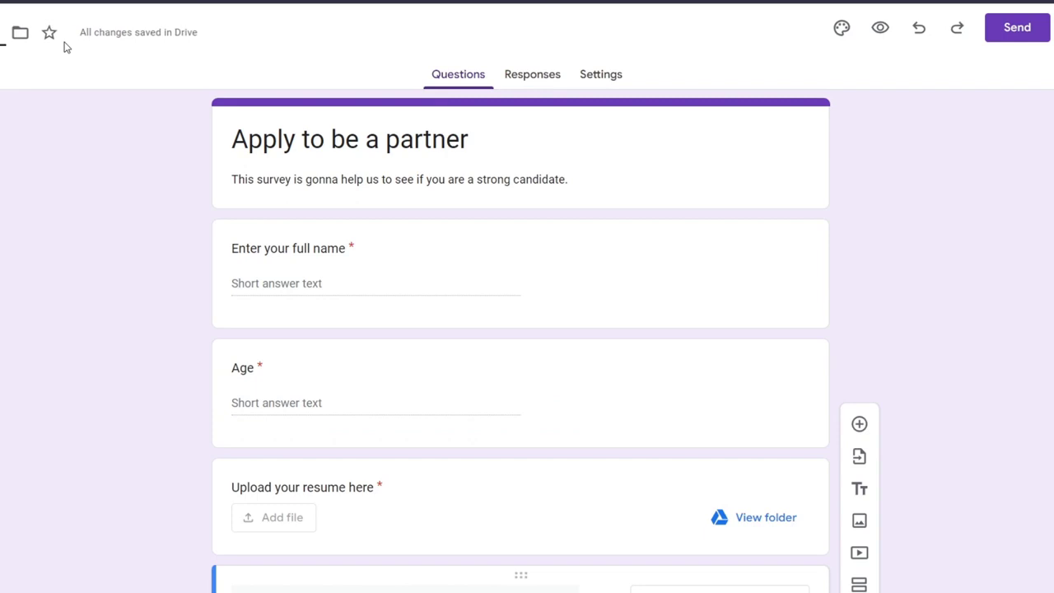
text( Kindle)
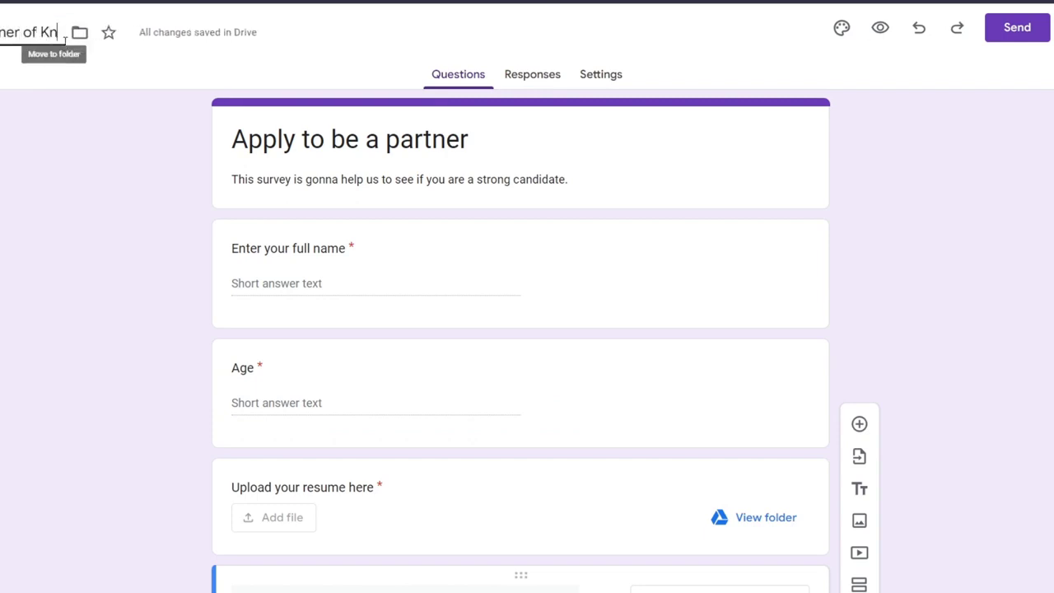
click(101, 172)
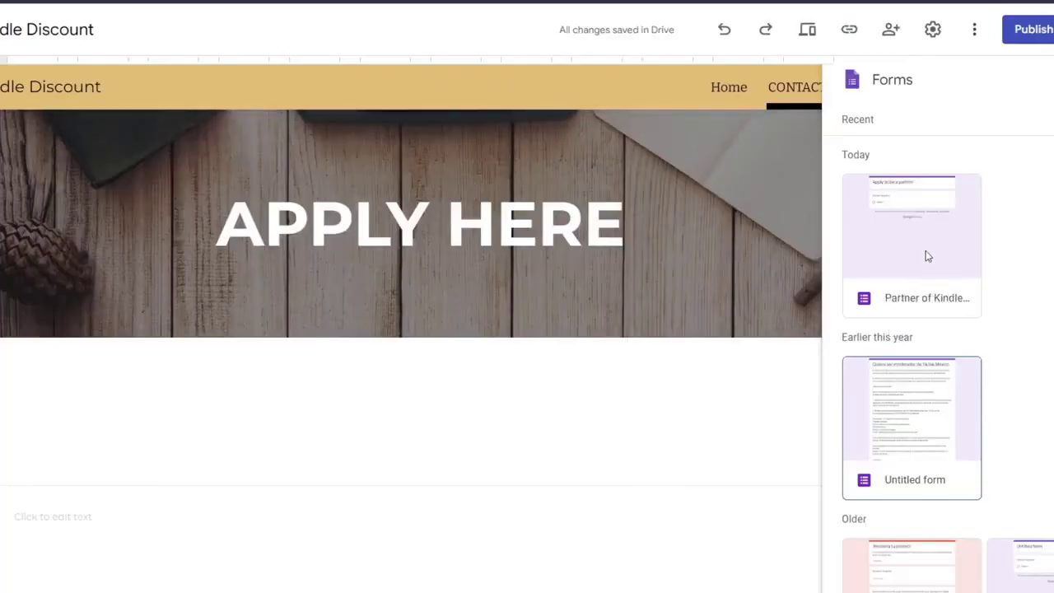
Insert the Partner of Kindle form onto the contact page and widen it across the page.
click(928, 256)
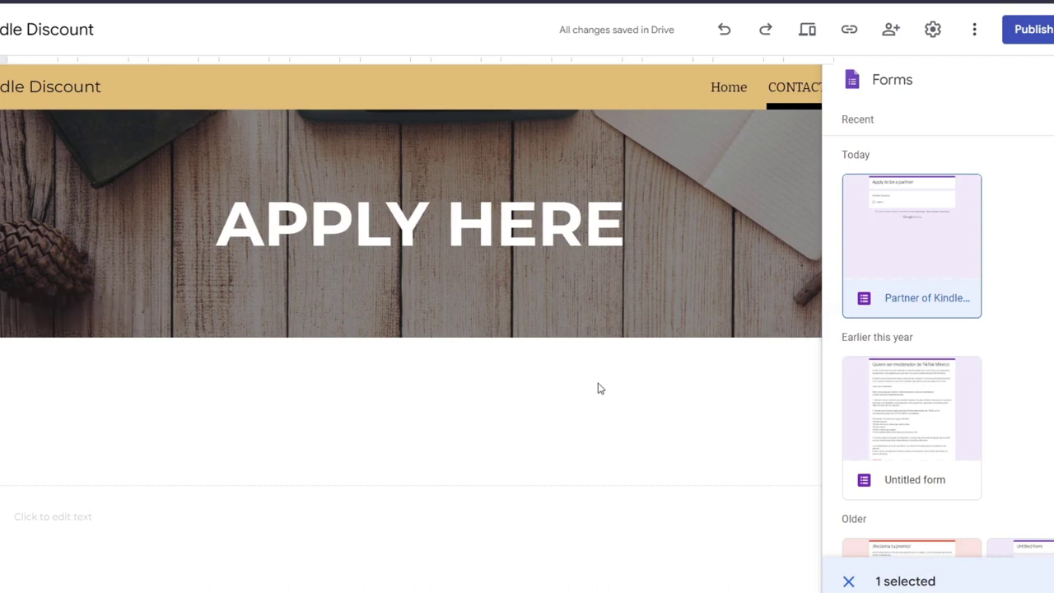
click(1030, 579)
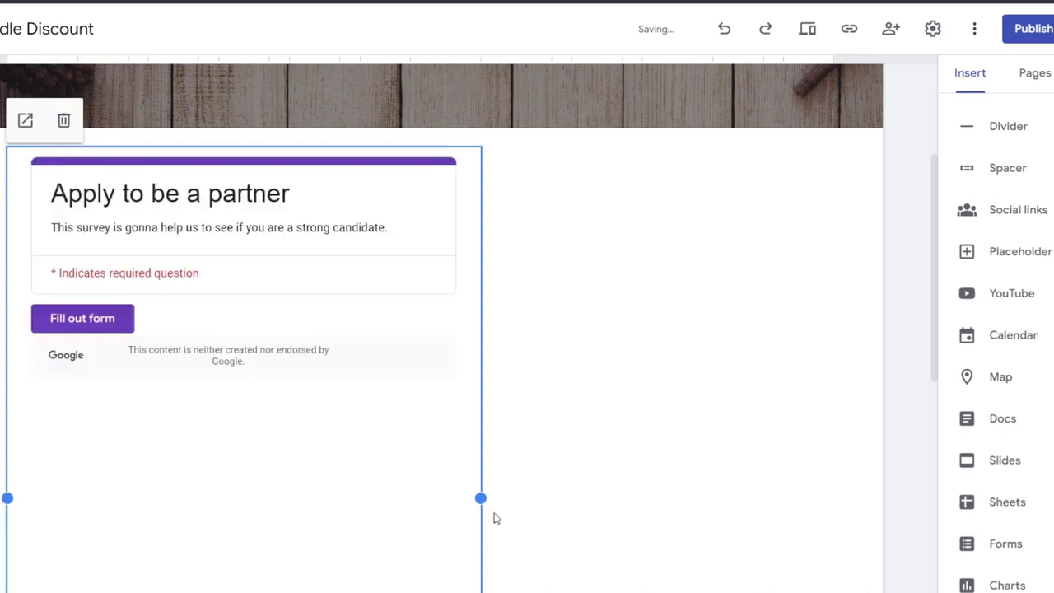
drag(482, 499, 842, 552)
Reposition the embedded form block in its section and bring up the publish review.
mouse_move(494, 282)
mouse_down()
mouse_move(513, 289)
mouse_move(351, 210)
mouse_up()
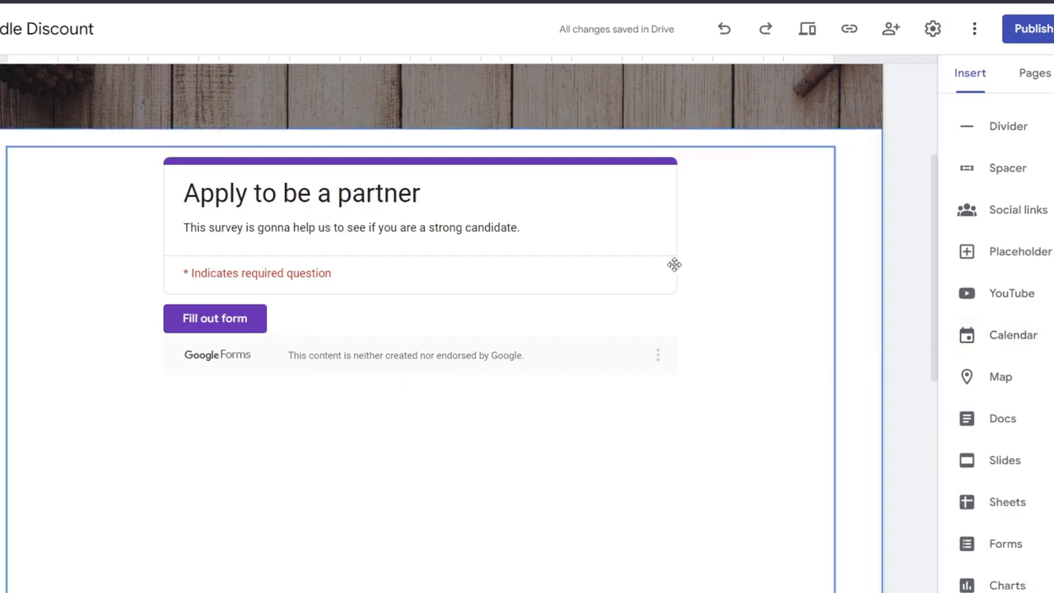
scroll(742, 345, up, 3)
scroll(741, 348, down, 3)
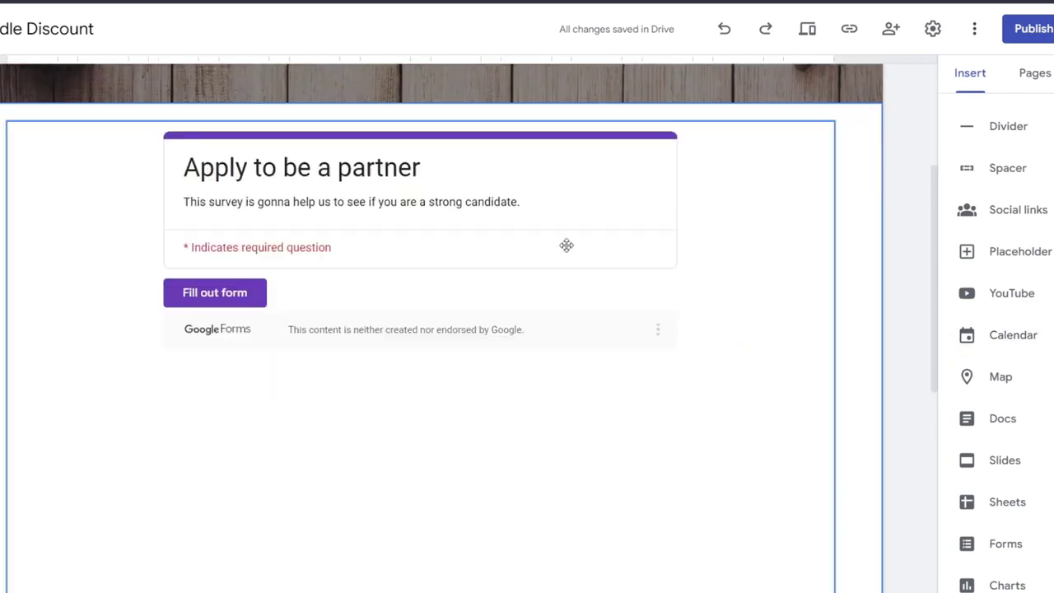
click(566, 245)
drag(582, 263, 576, 356)
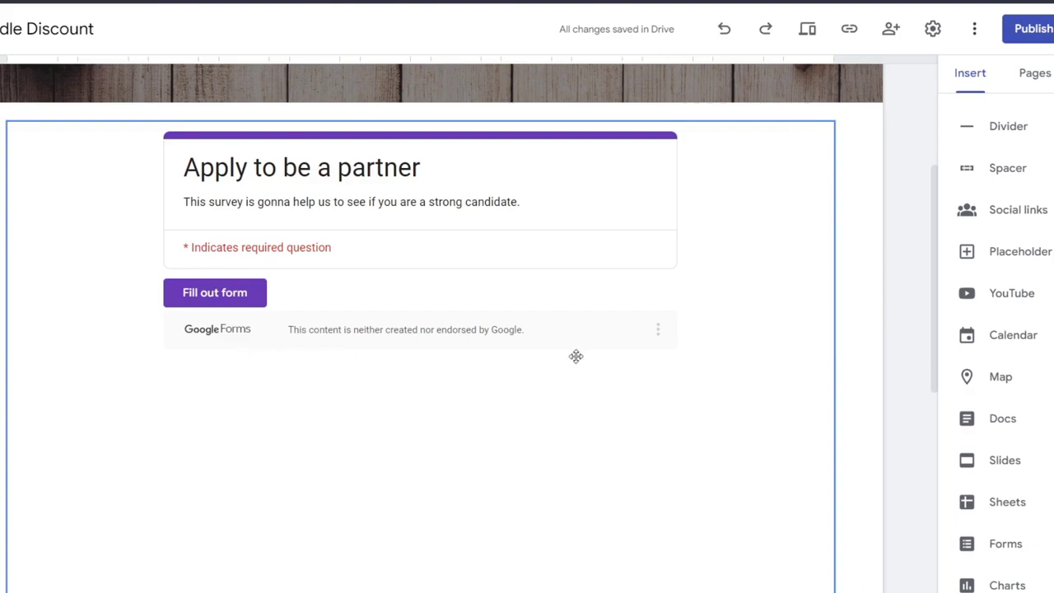
click(1039, 31)
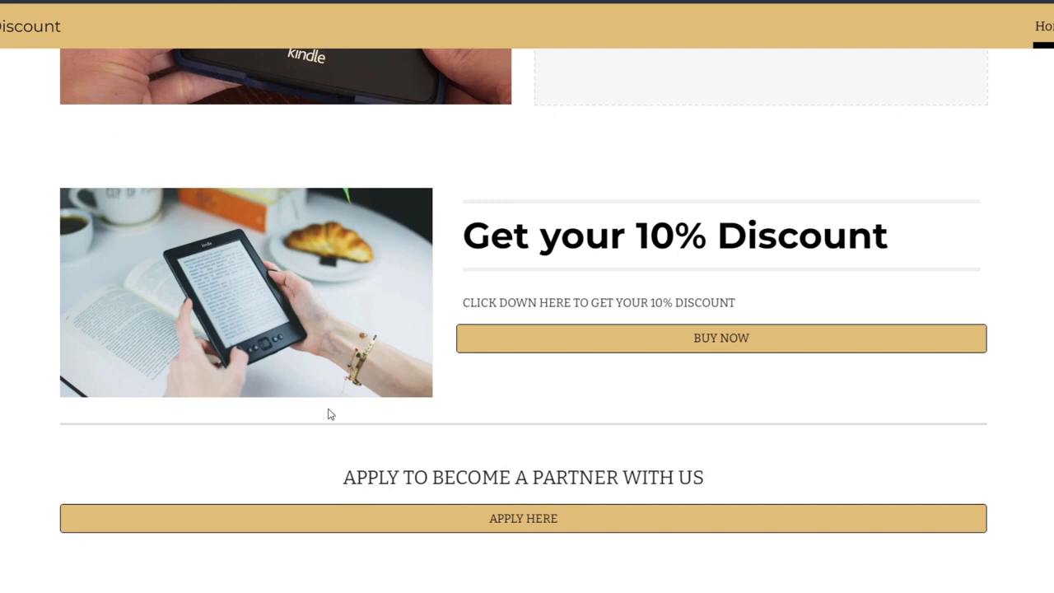
On the live site, go to the APPLY HERE page and open the full partner form in a new tab.
click(636, 519)
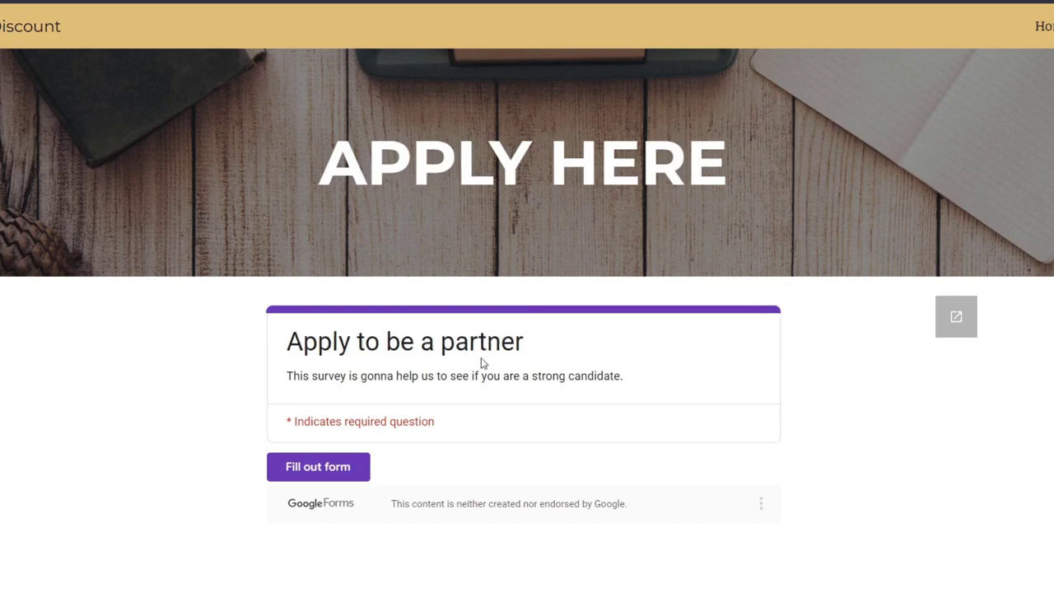
click(352, 468)
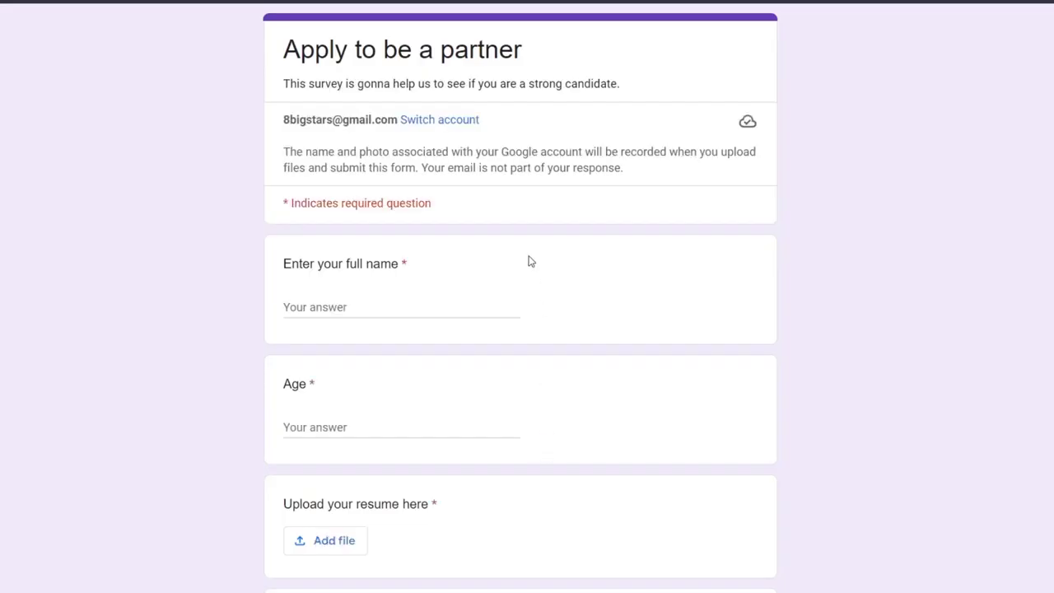
scroll(480, 351, down, 3)
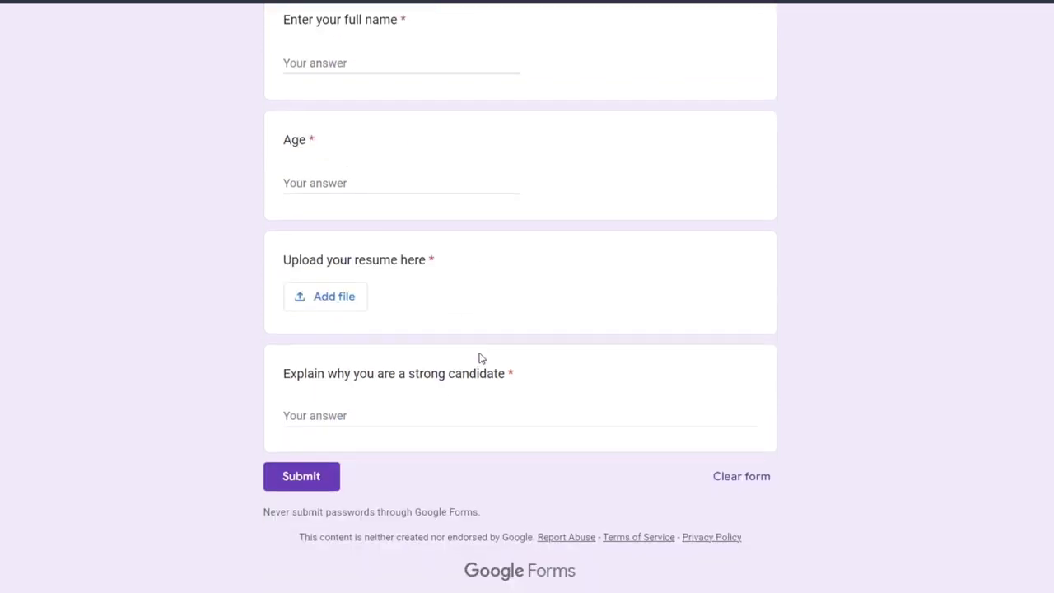
scroll(483, 368, up, 3)
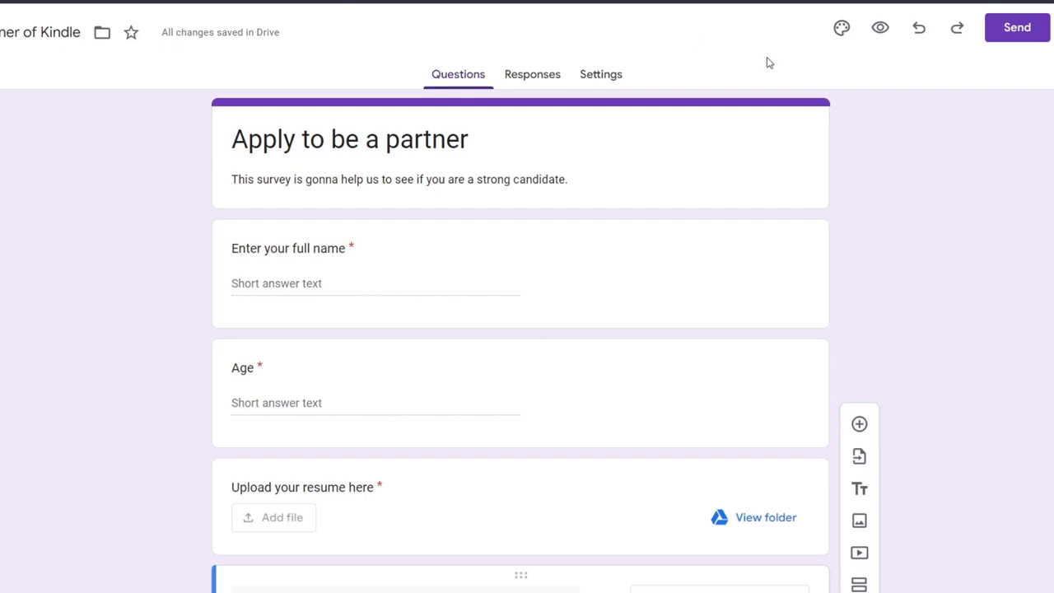
Delete the 'Upload your resume' question from the partner form.
scroll(715, 335, down, 3)
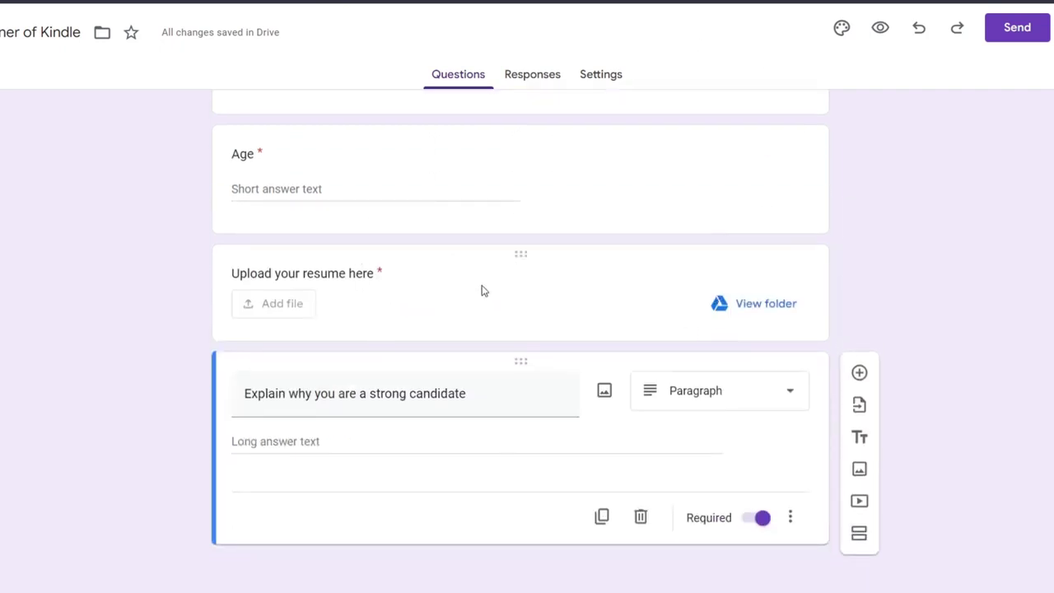
click(578, 263)
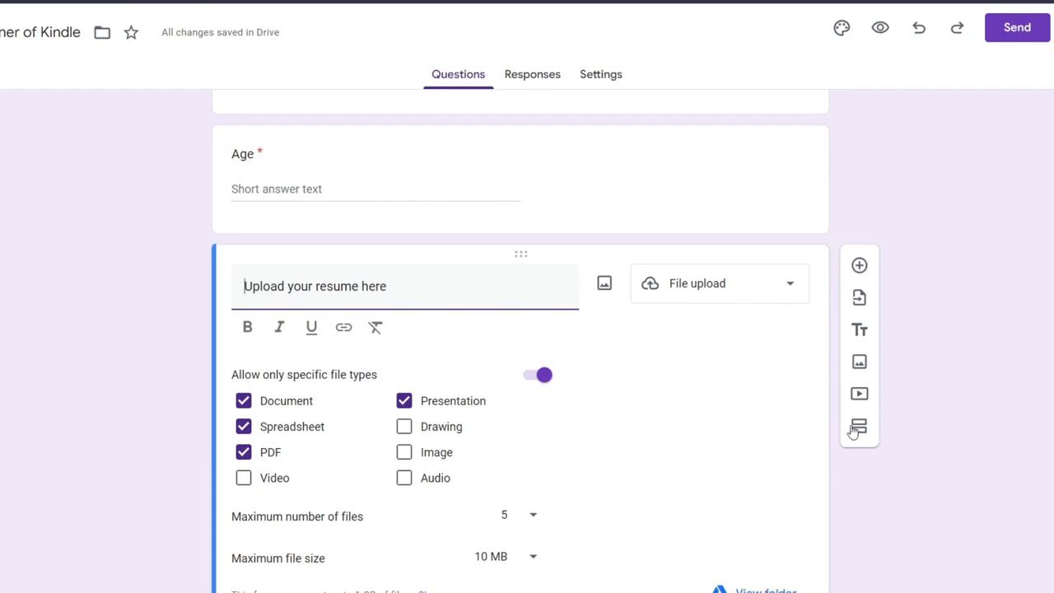
scroll(793, 386, down, 3)
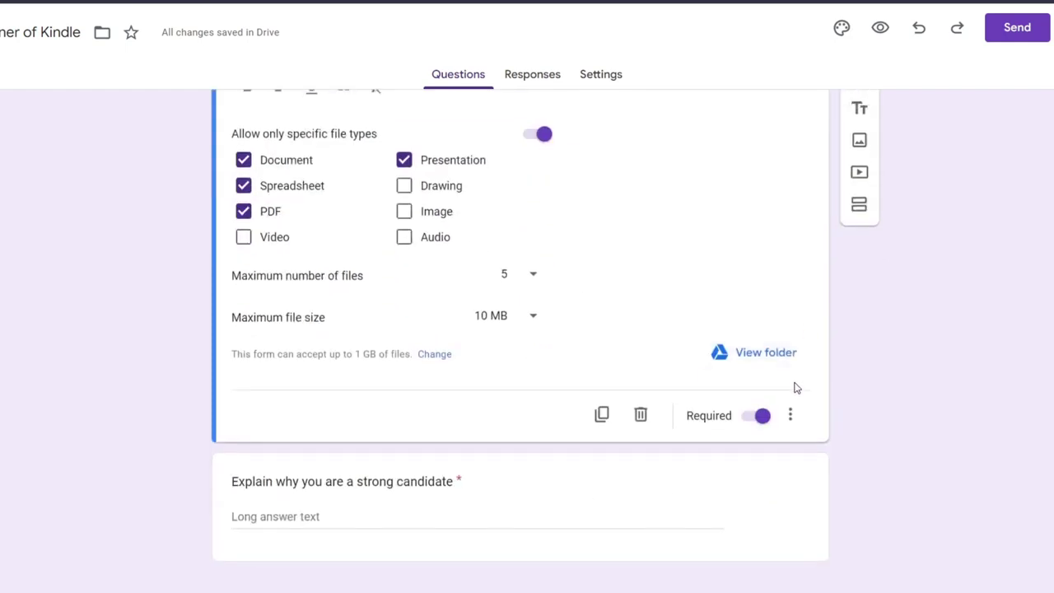
click(641, 422)
scroll(815, 445, up, 1)
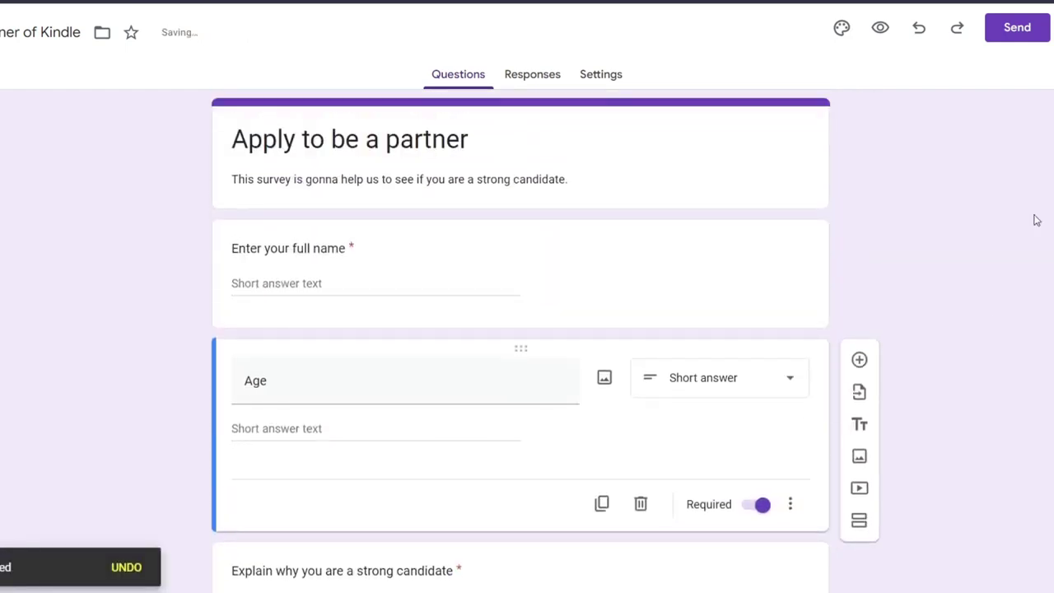
Copy the form's iframe embed HTML code from the Send dialog.
click(1009, 27)
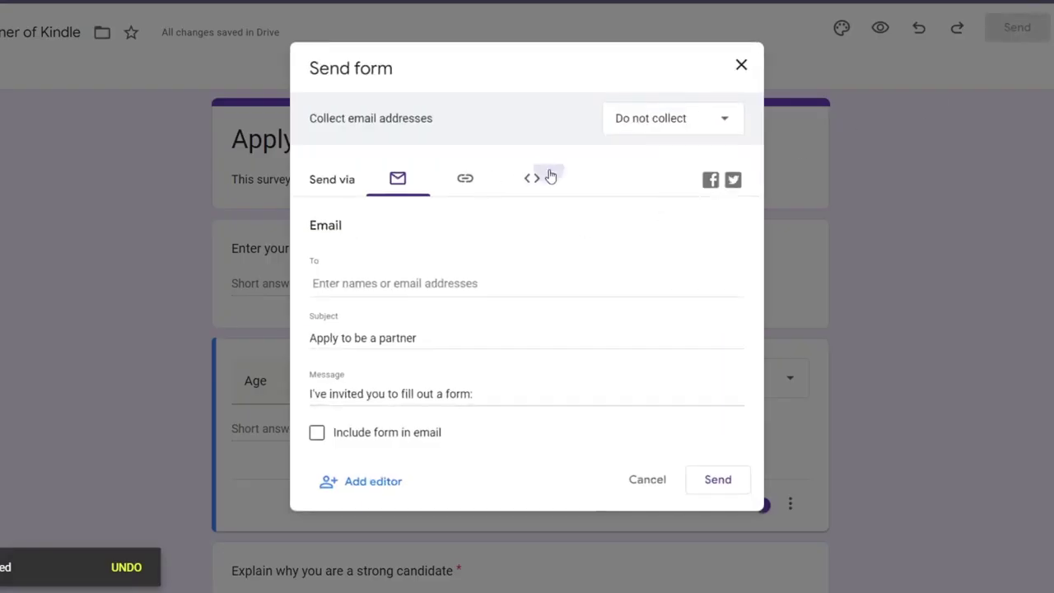
click(550, 177)
click(461, 256)
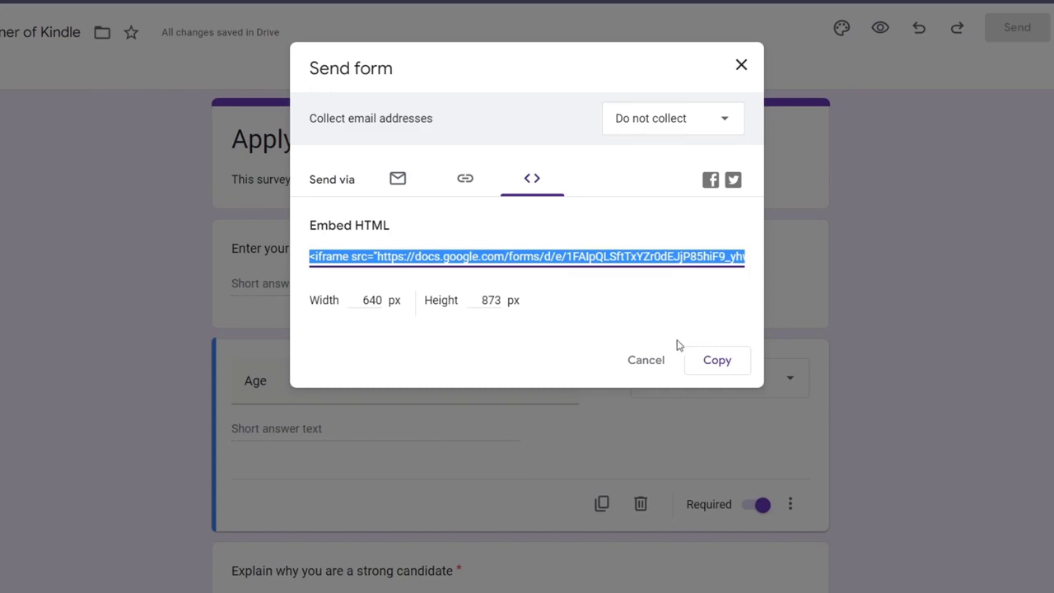
click(703, 371)
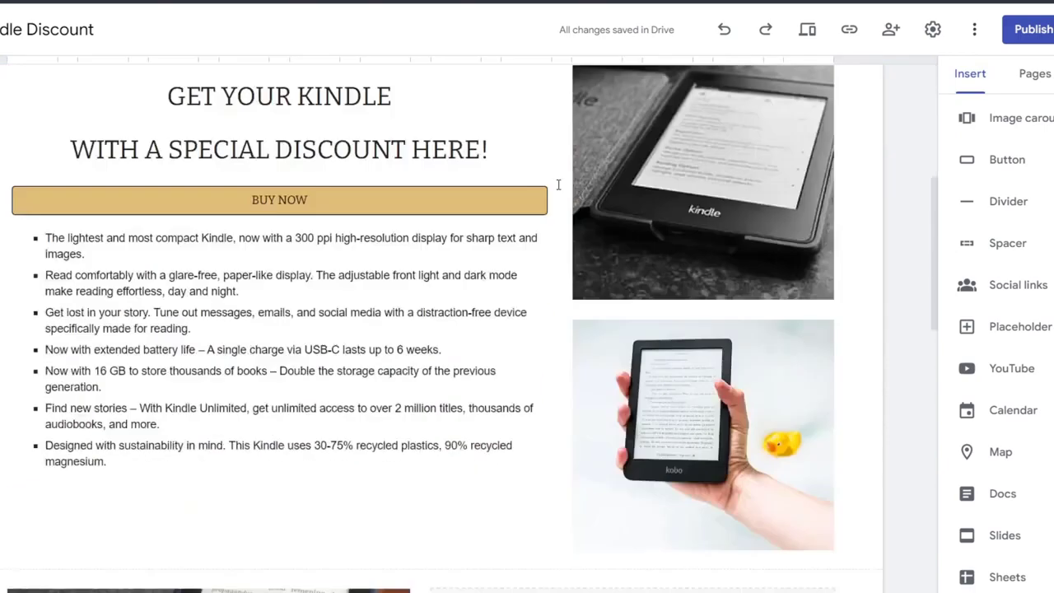
Open the contact form page and delete the old form embed.
click(1035, 74)
click(1039, 184)
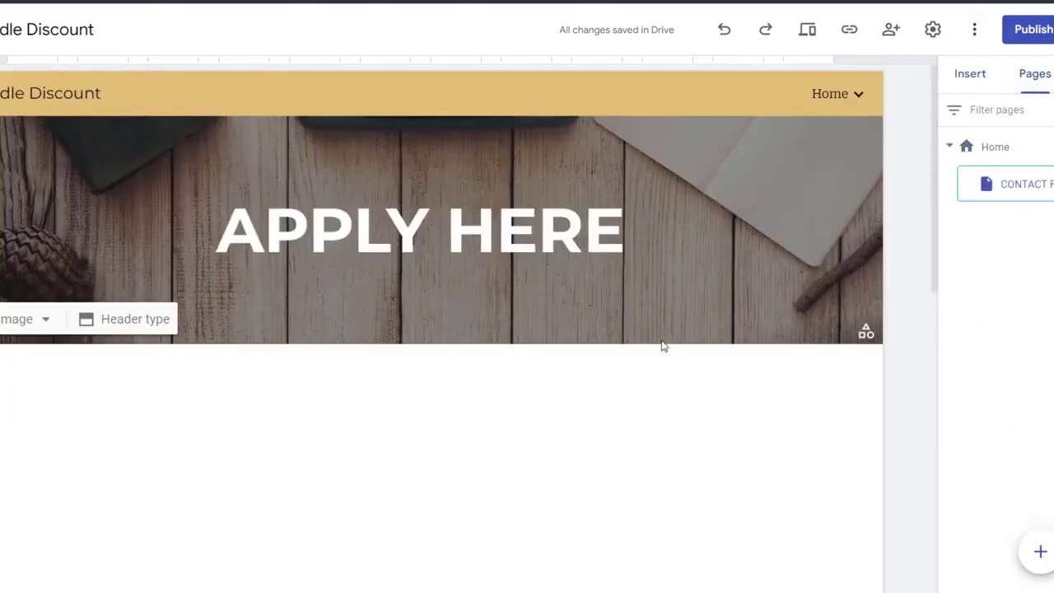
scroll(664, 348, down, 5)
scroll(577, 280, up, 3)
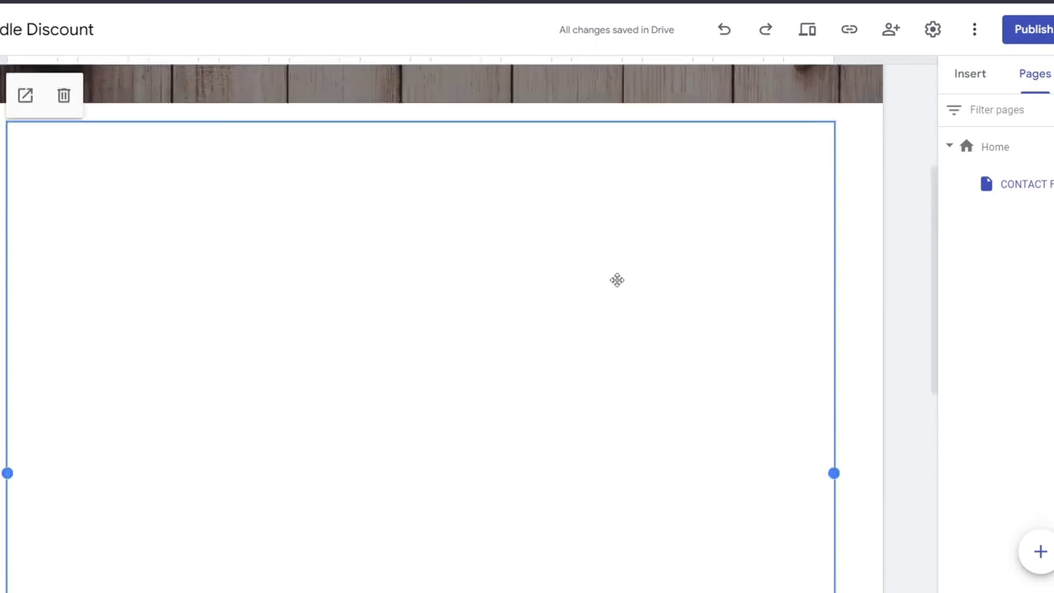
click(65, 339)
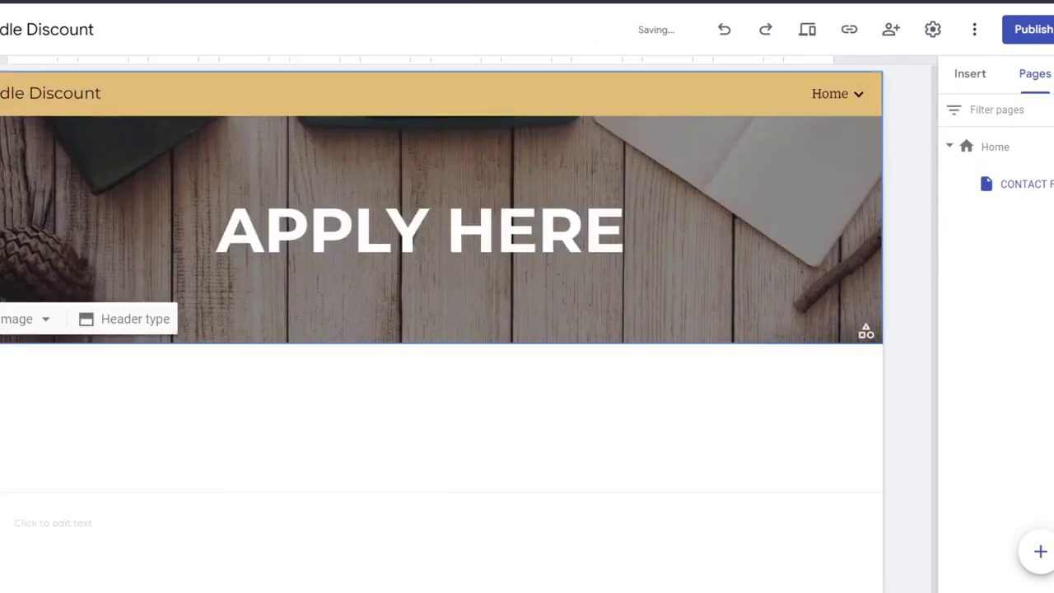
Embed the partner form on the page by pasting its iframe code.
click(967, 74)
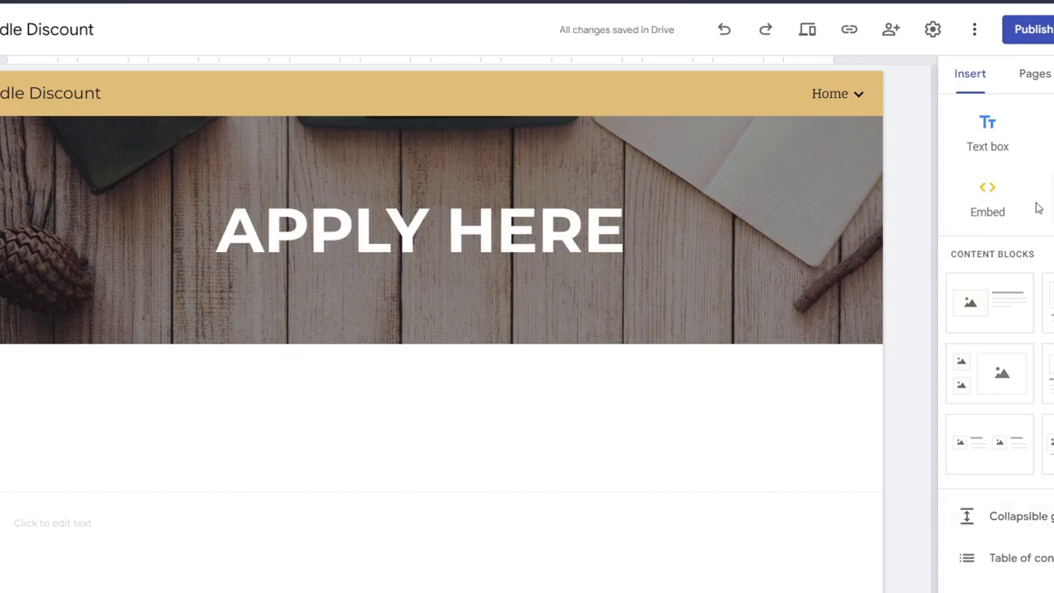
click(1013, 194)
click(439, 274)
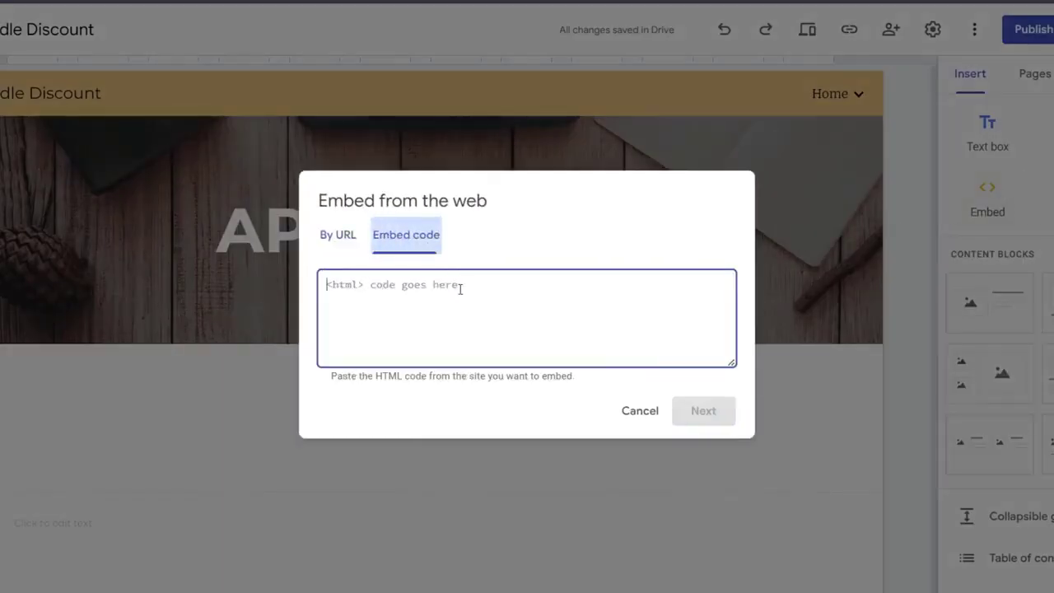
key(ctrl+v)
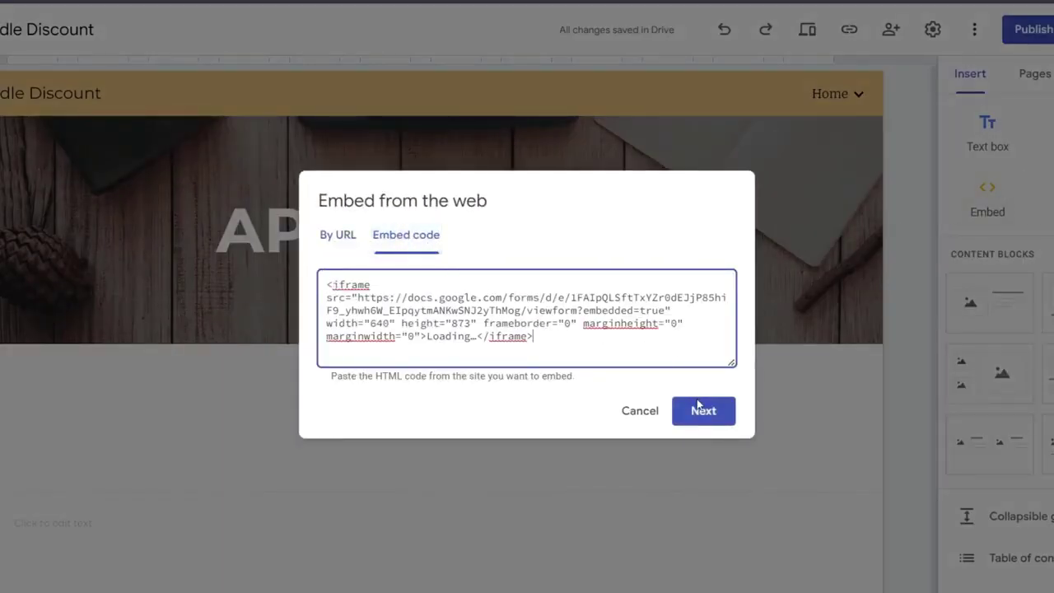
click(700, 409)
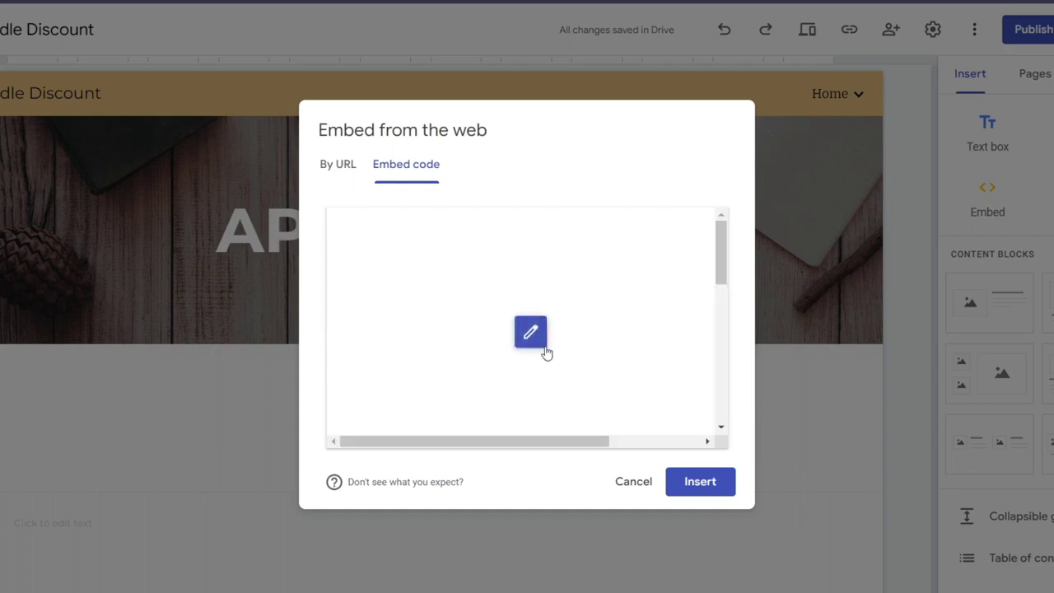
click(710, 489)
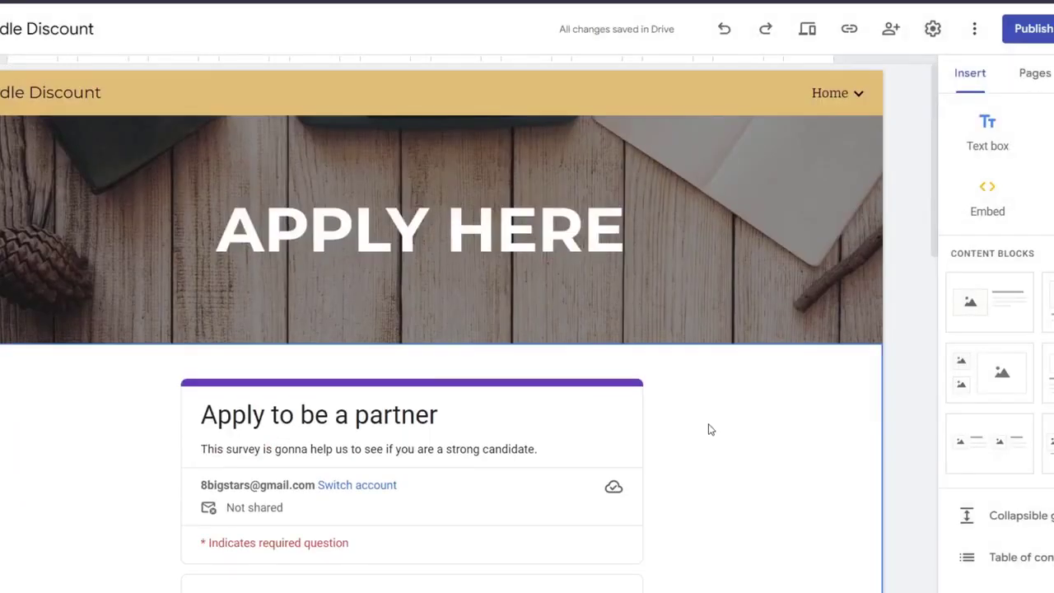
Publish the updated Kindle Discount site and check the partner form on the live APPLY HERE page.
click(1021, 29)
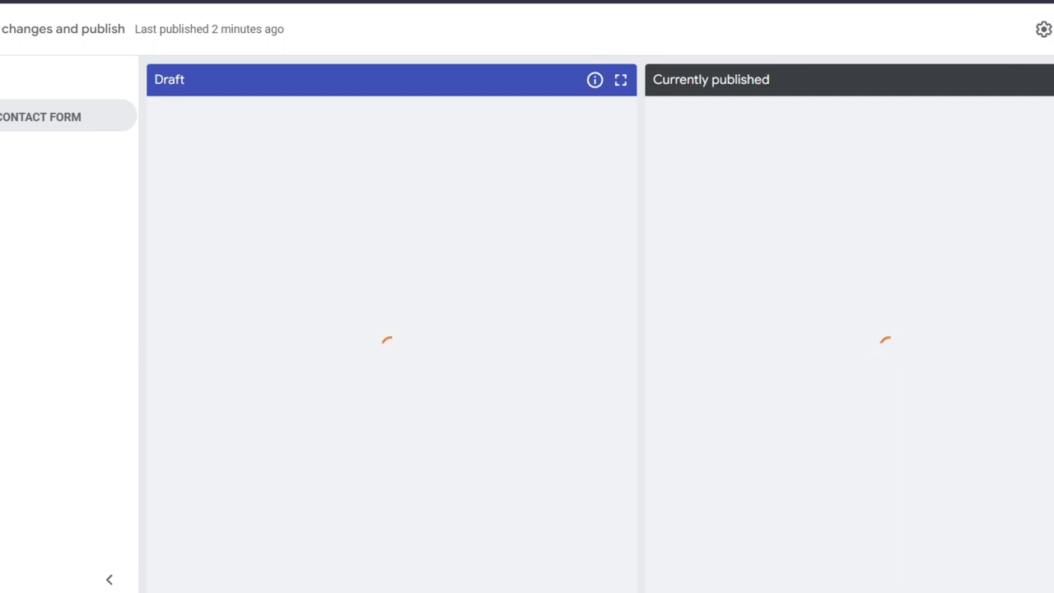
click(986, 5)
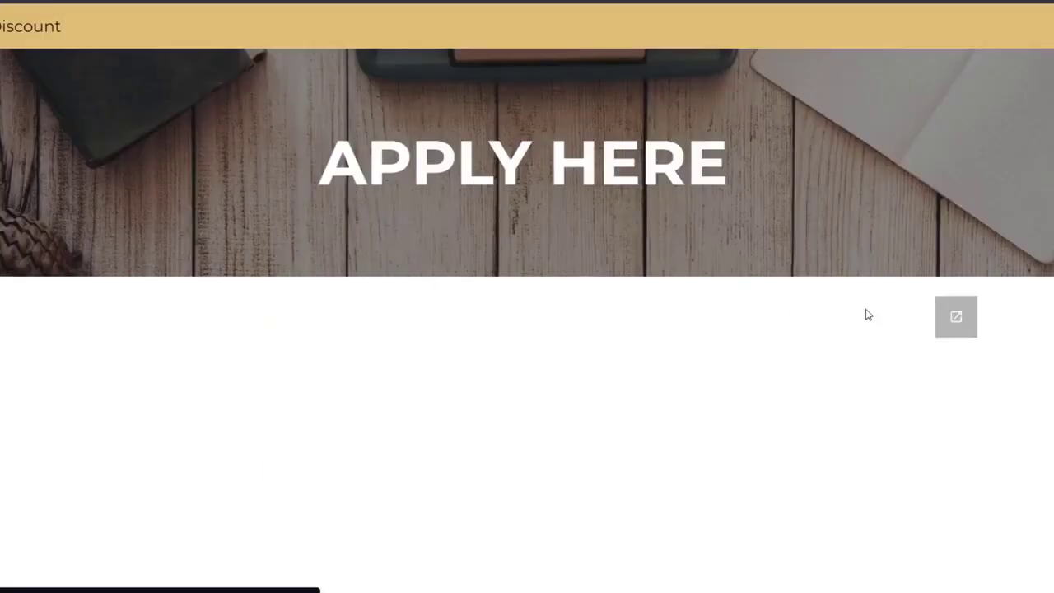
scroll(878, 351, down, 3)
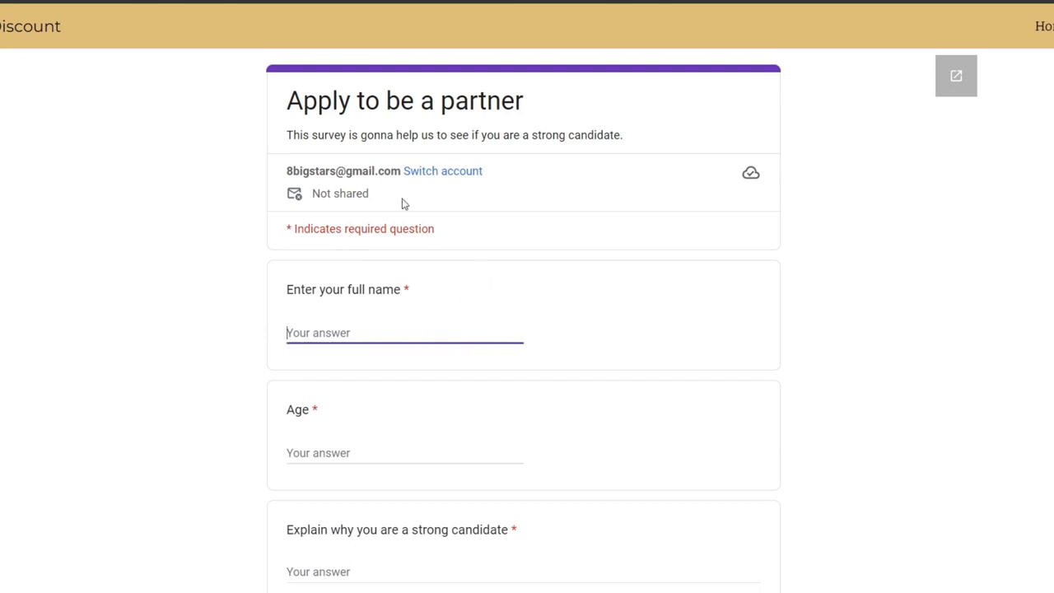
scroll(796, 282, up, 3)
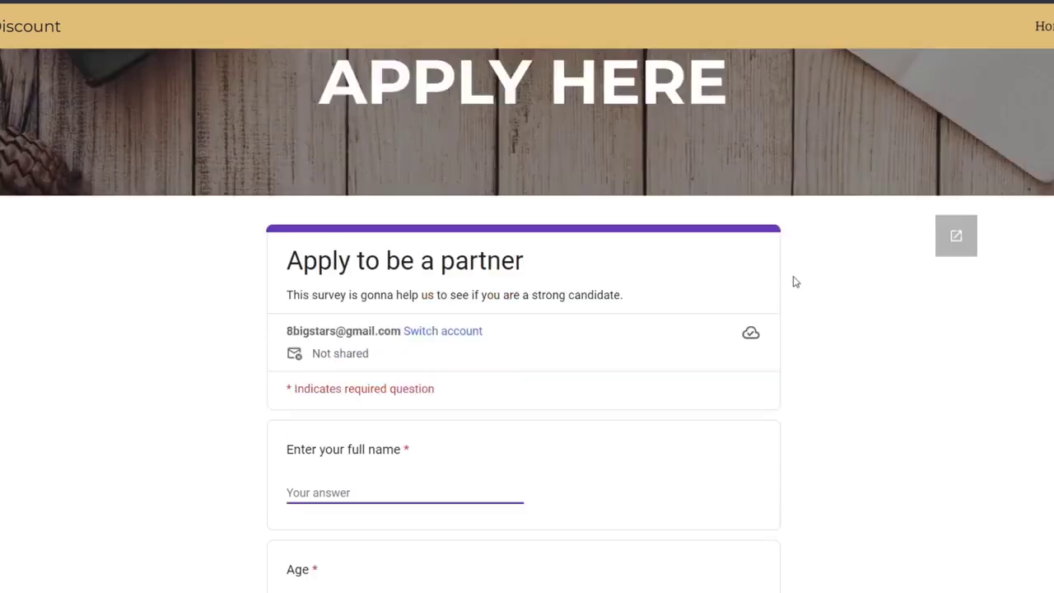